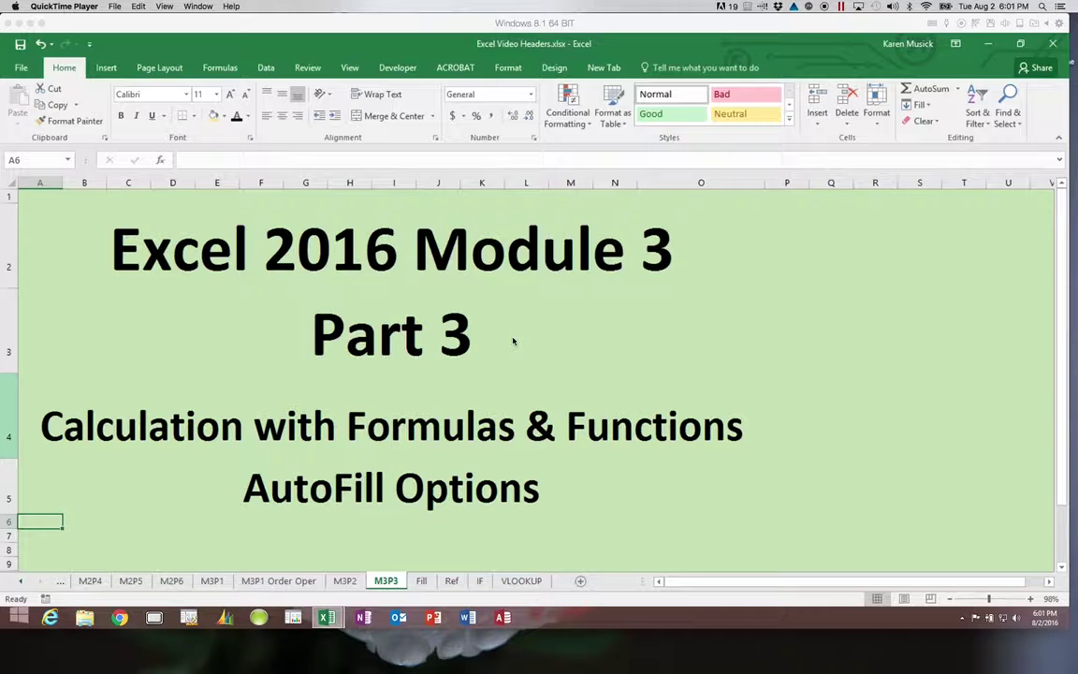
On the Fill sheet, copy the value 5 from C12 across row 12 through M12
{"action": "left_click", "coordinate": [422, 582]}
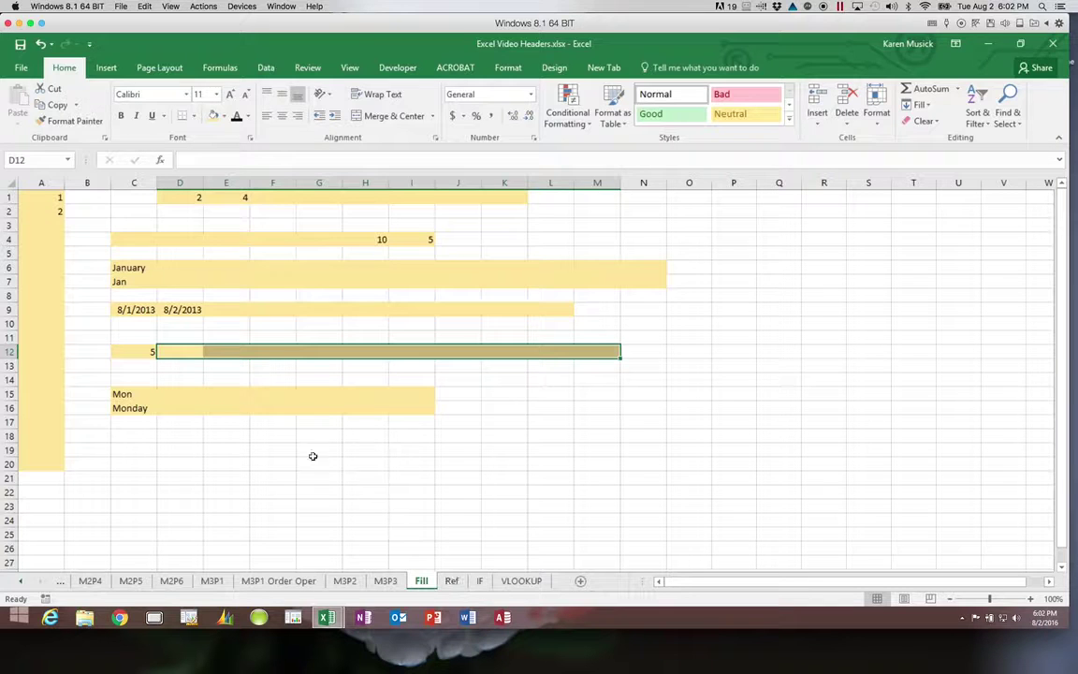
{"action": "left_click", "coordinate": [150, 352]}
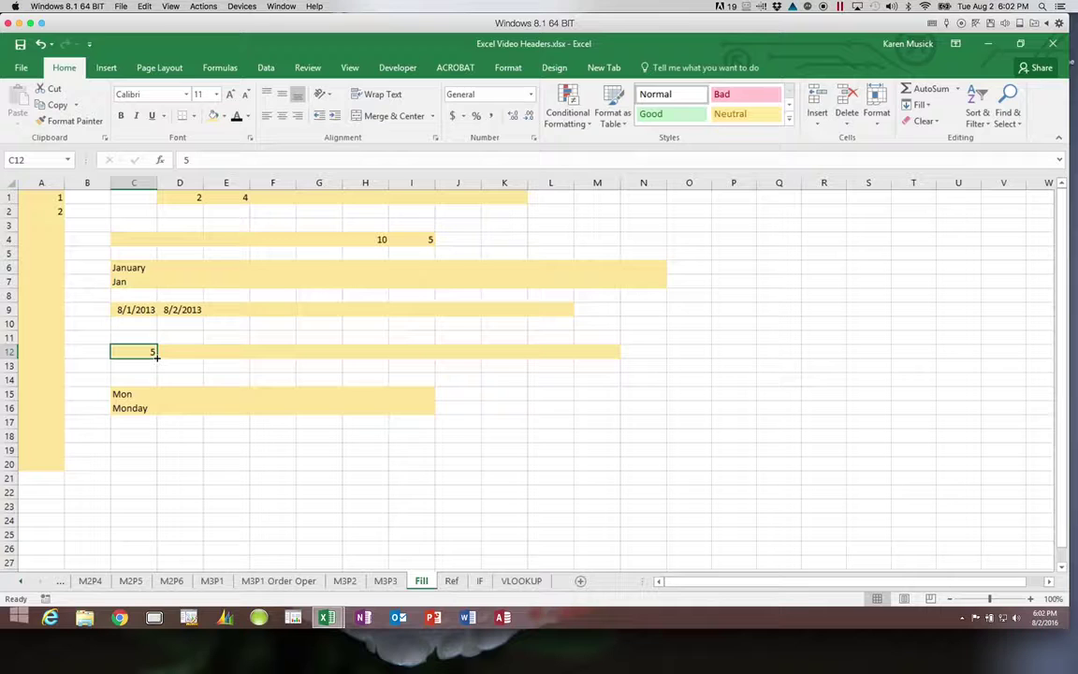
{"action": "left_click_drag", "start_coordinate": [156, 352], "coordinate": [616, 357]}
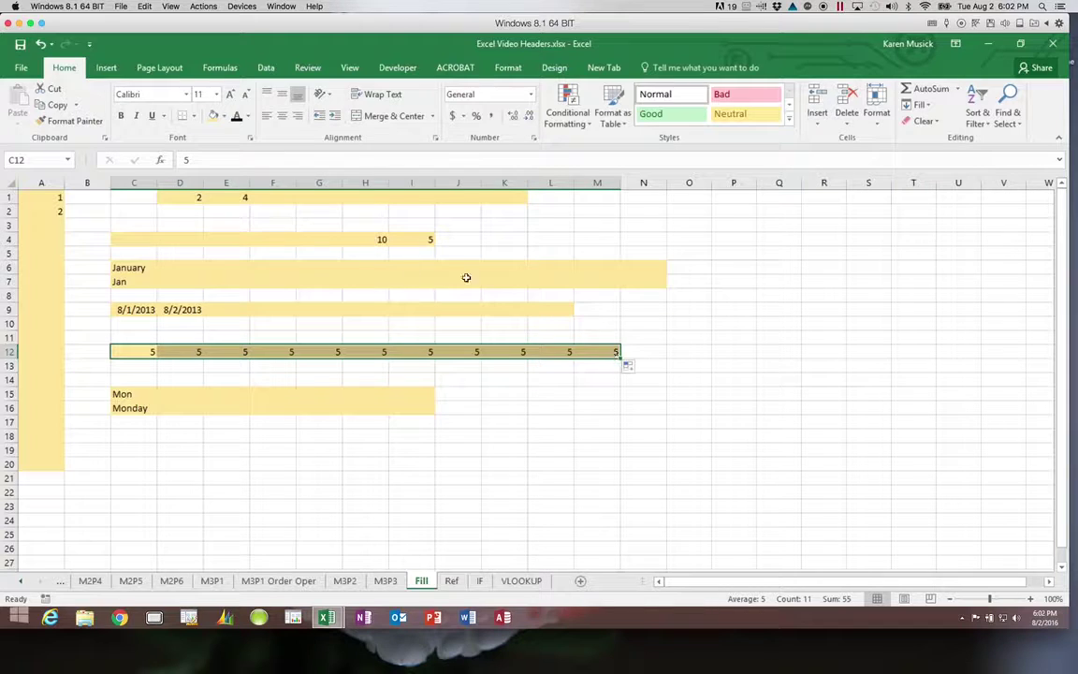
Extend the 1, 2 series down column A through A20 and the 2, 4 series across row 1 through K1
{"action": "left_click_drag", "start_coordinate": [54, 196], "coordinate": [54, 211]}
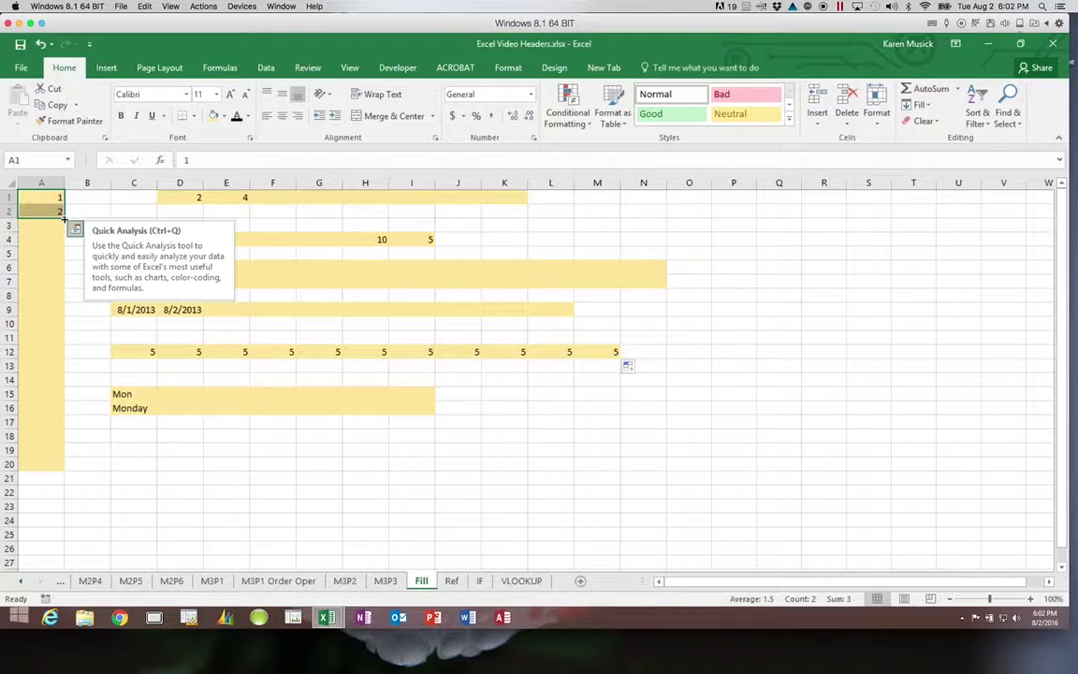
{"action": "left_click_drag", "start_coordinate": [64, 215], "coordinate": [62, 475]}
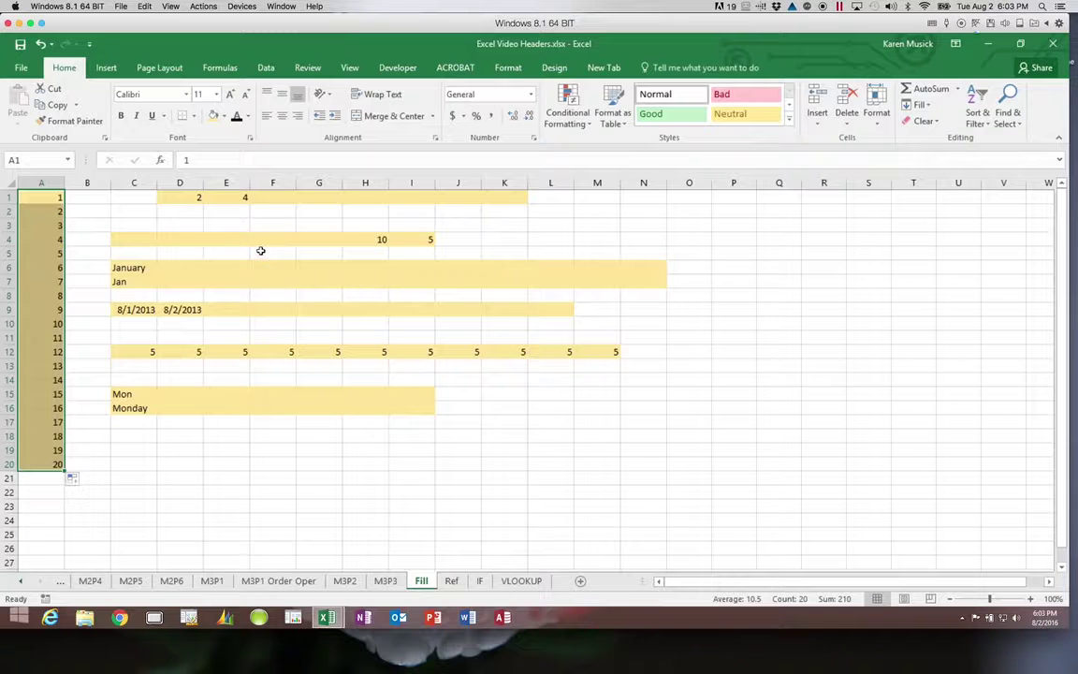
{"action": "left_click", "coordinate": [190, 201]}
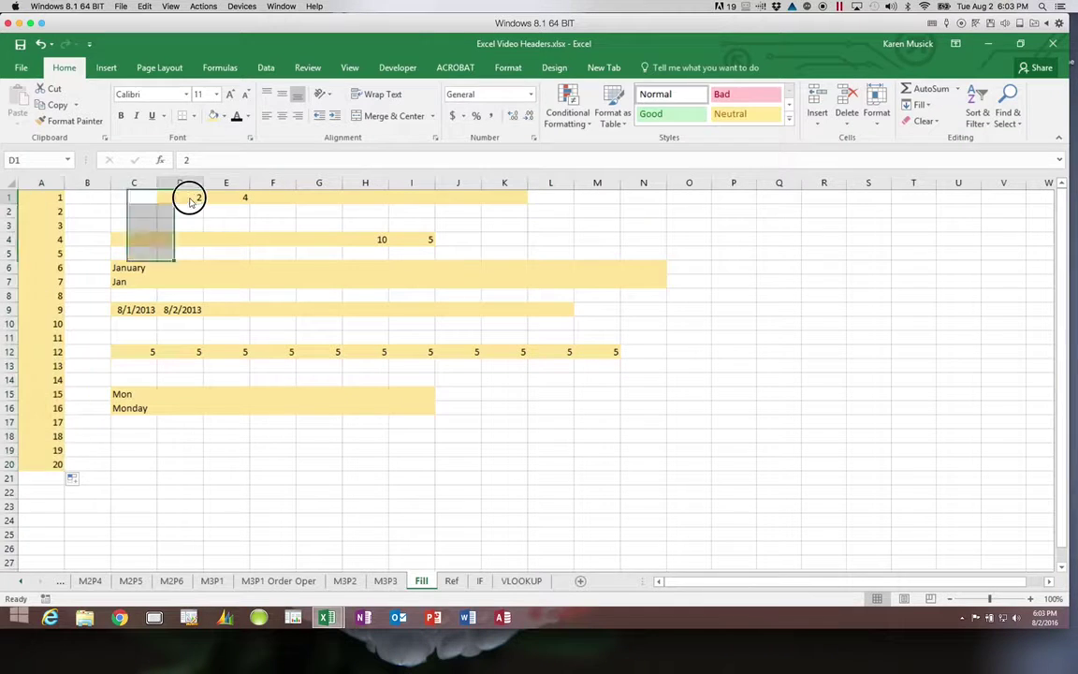
{"action": "left_click_drag", "start_coordinate": [190, 201], "coordinate": [528, 205]}
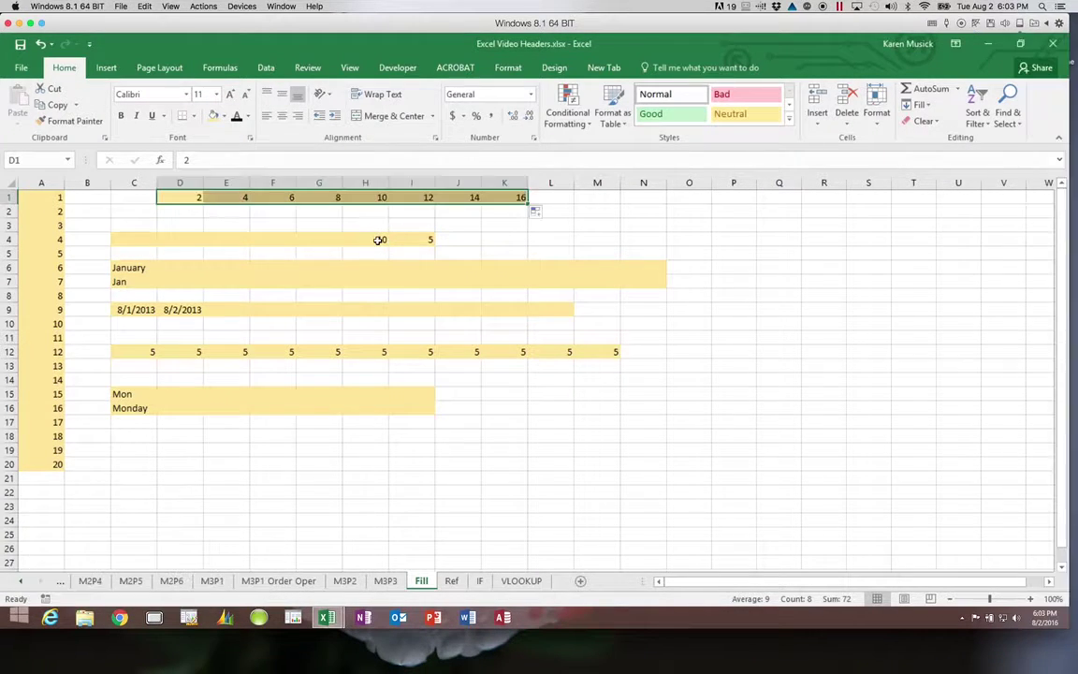
Extend the 10, 5 series in row 4 backwards to C4 and fill the daily dates across row 9 through L9
{"action": "left_click_drag", "start_coordinate": [371, 240], "coordinate": [412, 242]}
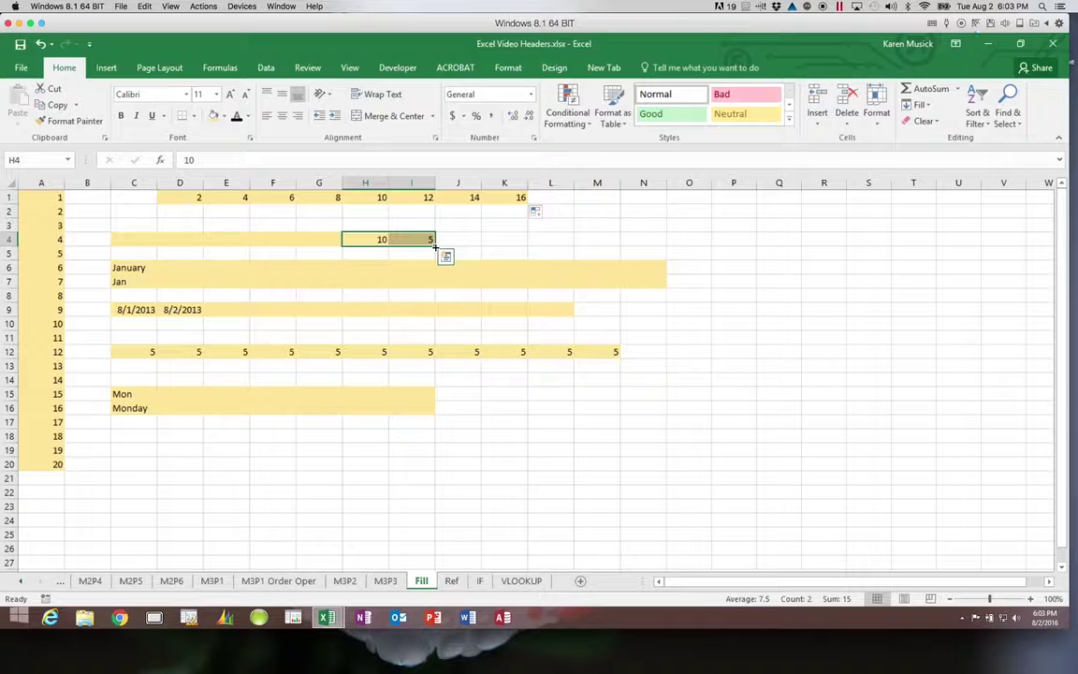
{"action": "left_click_drag", "start_coordinate": [433, 243], "coordinate": [109, 257]}
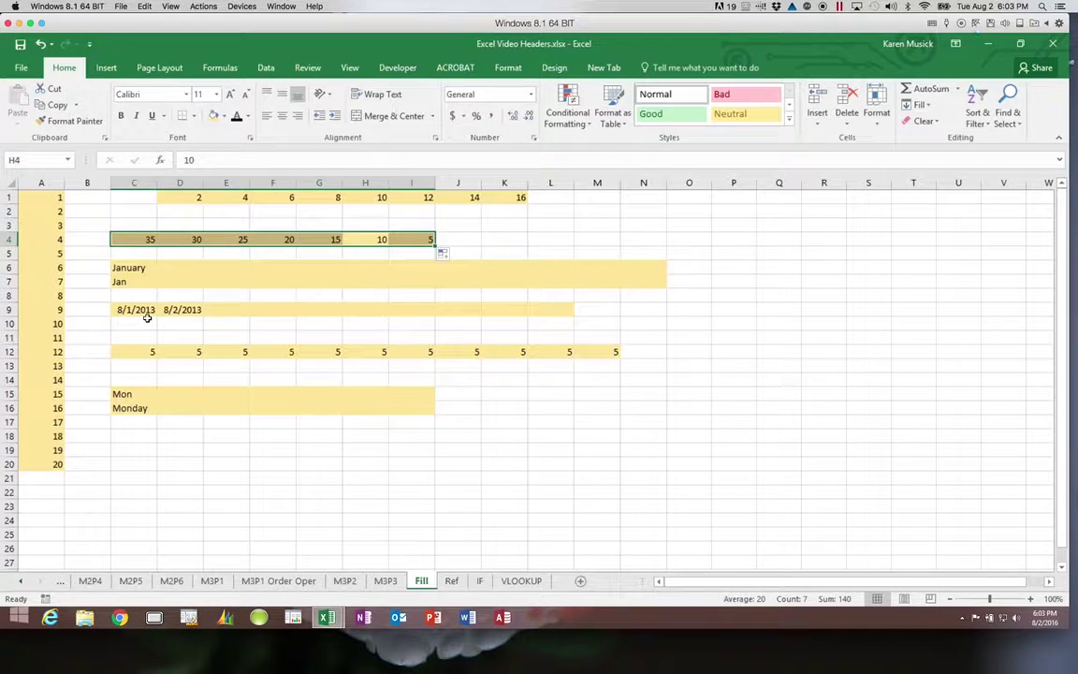
{"action": "left_click_drag", "start_coordinate": [141, 309], "coordinate": [573, 313]}
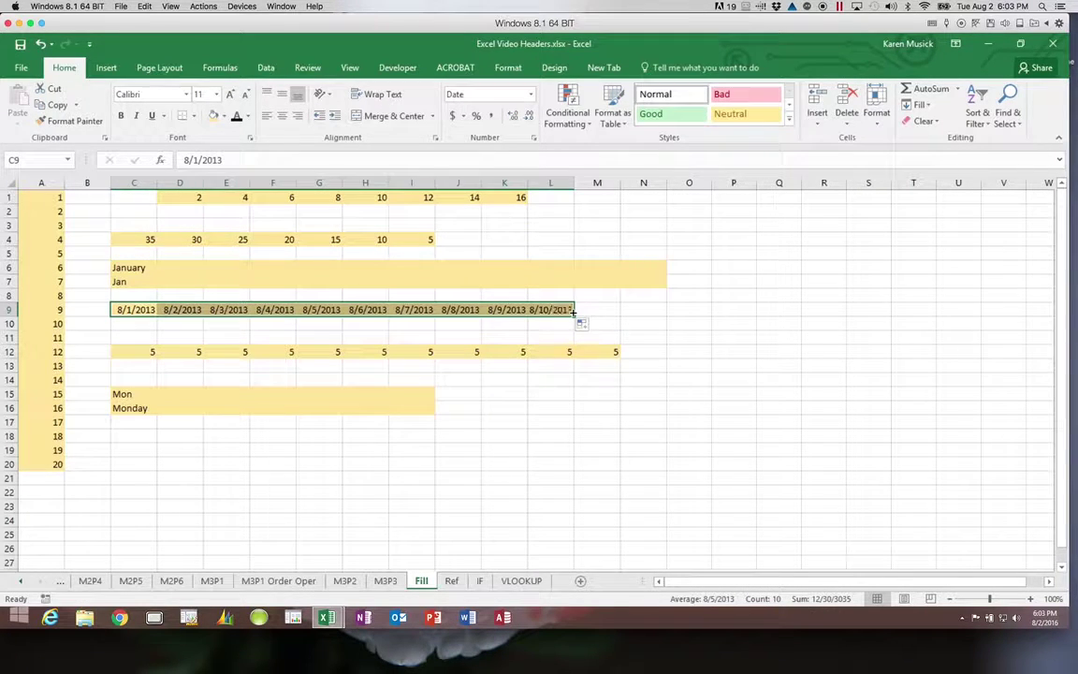
Fill the full month names from January in C6 through N6, widening the columns where names are cut off
{"action": "left_click", "coordinate": [136, 268]}
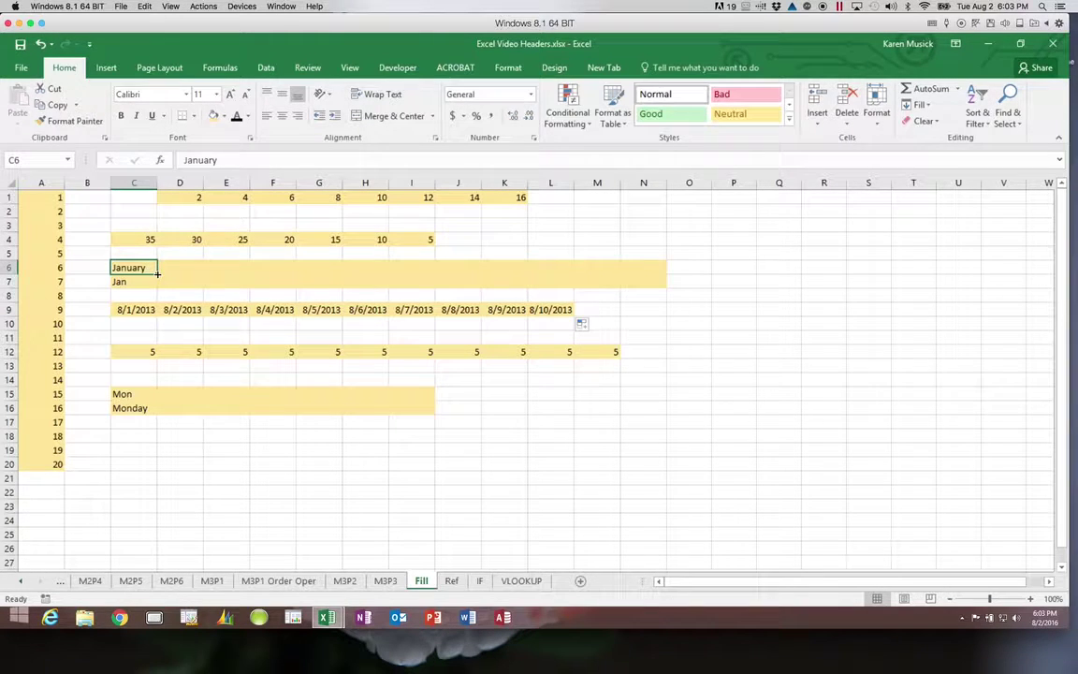
{"action": "left_click_drag", "start_coordinate": [156, 275], "coordinate": [655, 274]}
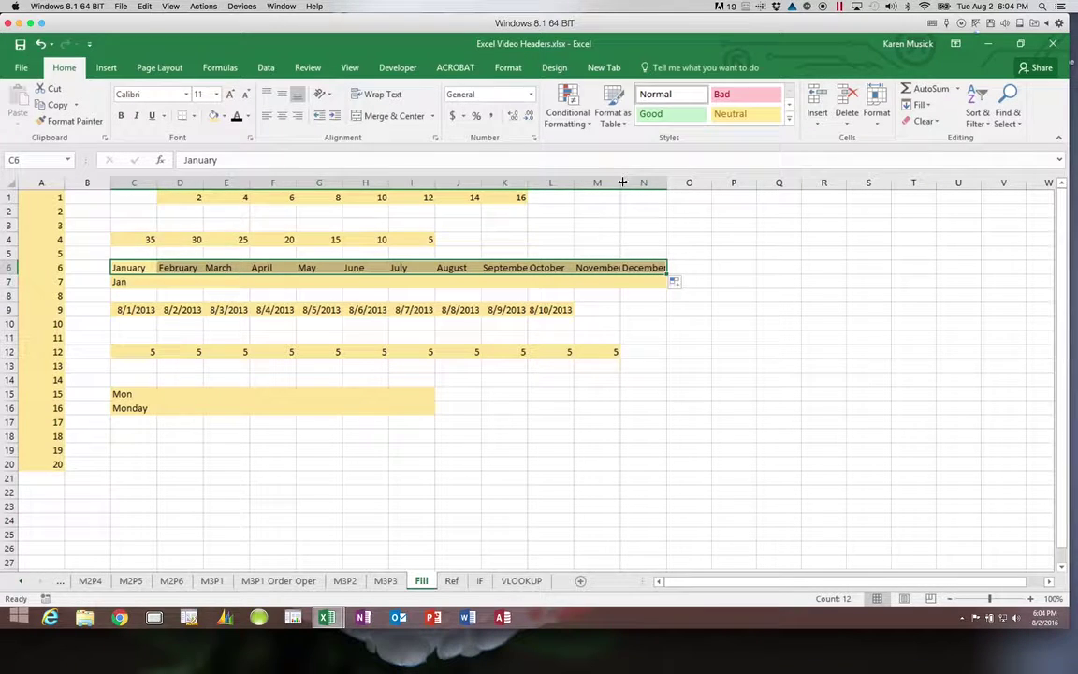
{"action": "left_click_drag", "start_coordinate": [621, 183], "coordinate": [675, 182]}
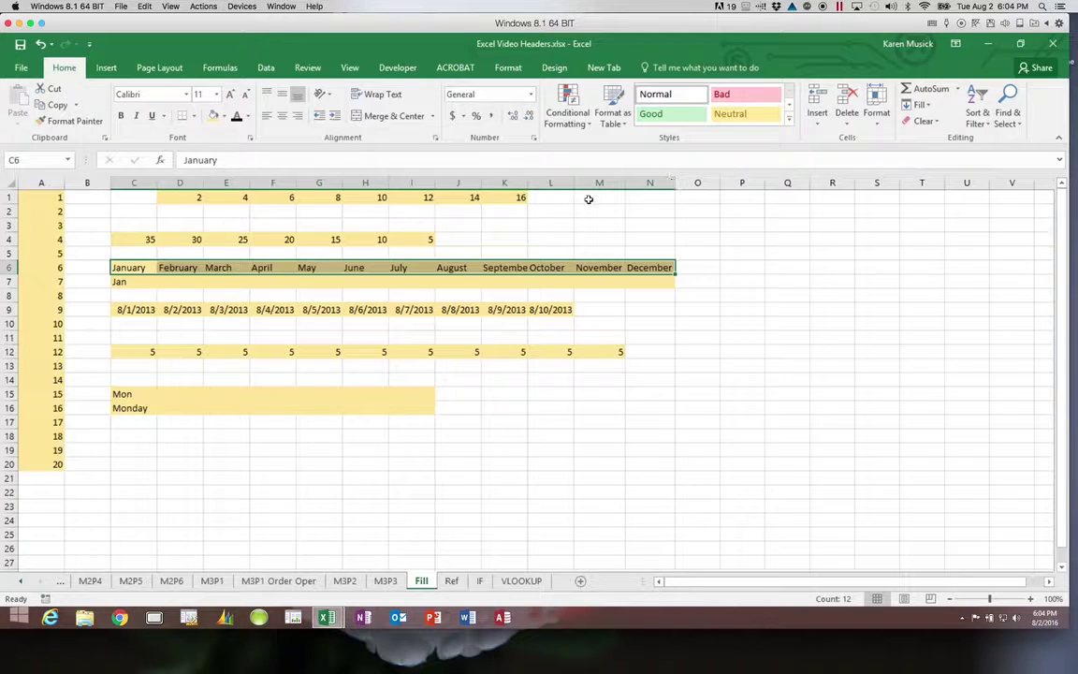
{"action": "double_click", "coordinate": [531, 183]}
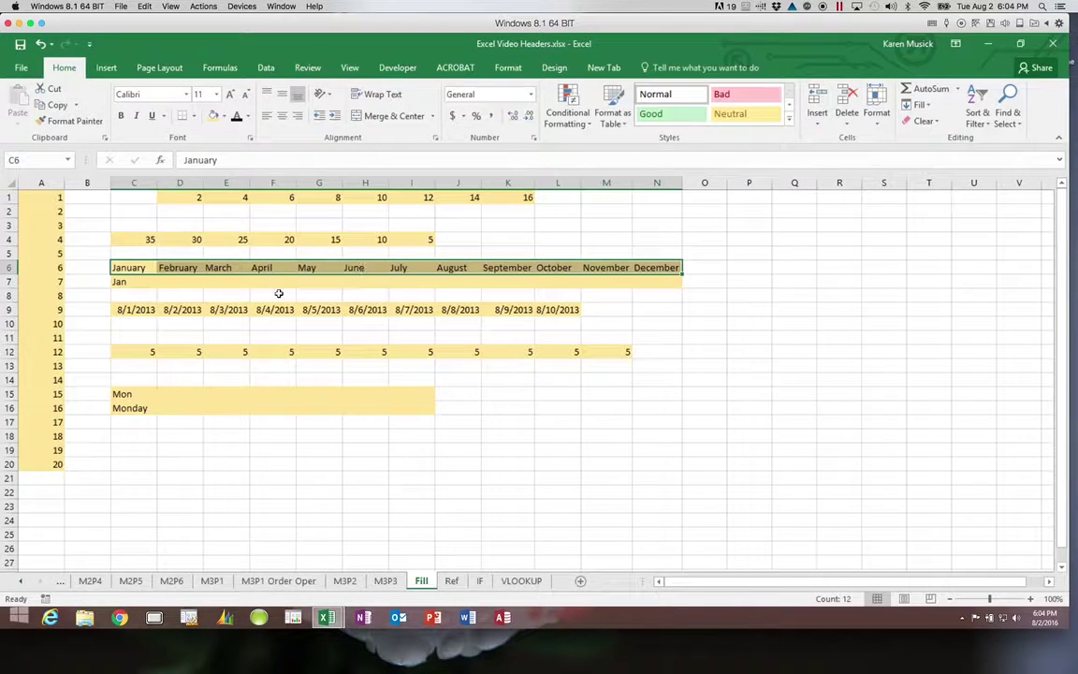
Fill the abbreviated months from Jan in C7 through N7 and the abbreviated weekdays from Mon in C15 through I15
{"action": "left_click", "coordinate": [145, 282]}
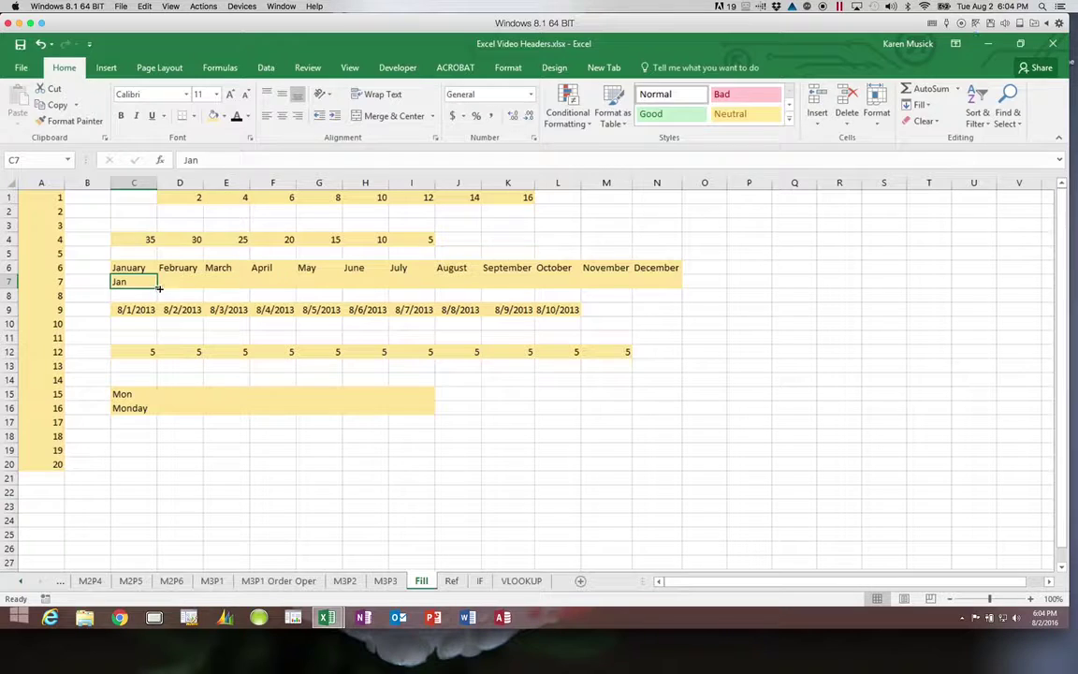
{"action": "left_click_drag", "start_coordinate": [157, 288], "coordinate": [670, 285]}
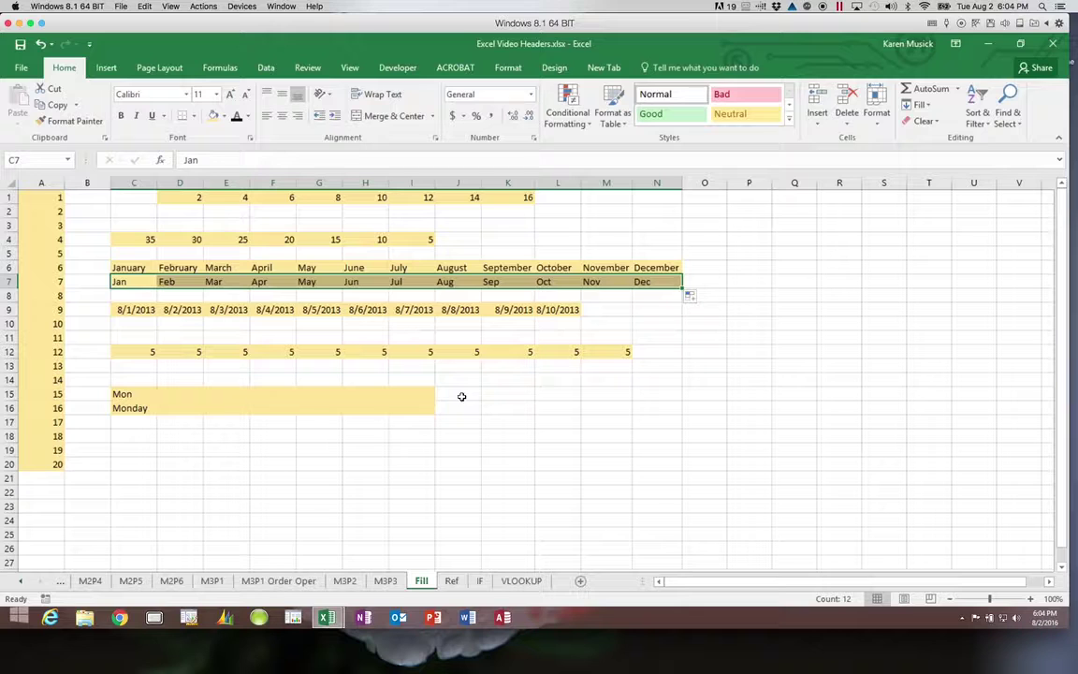
{"action": "left_click", "coordinate": [140, 396]}
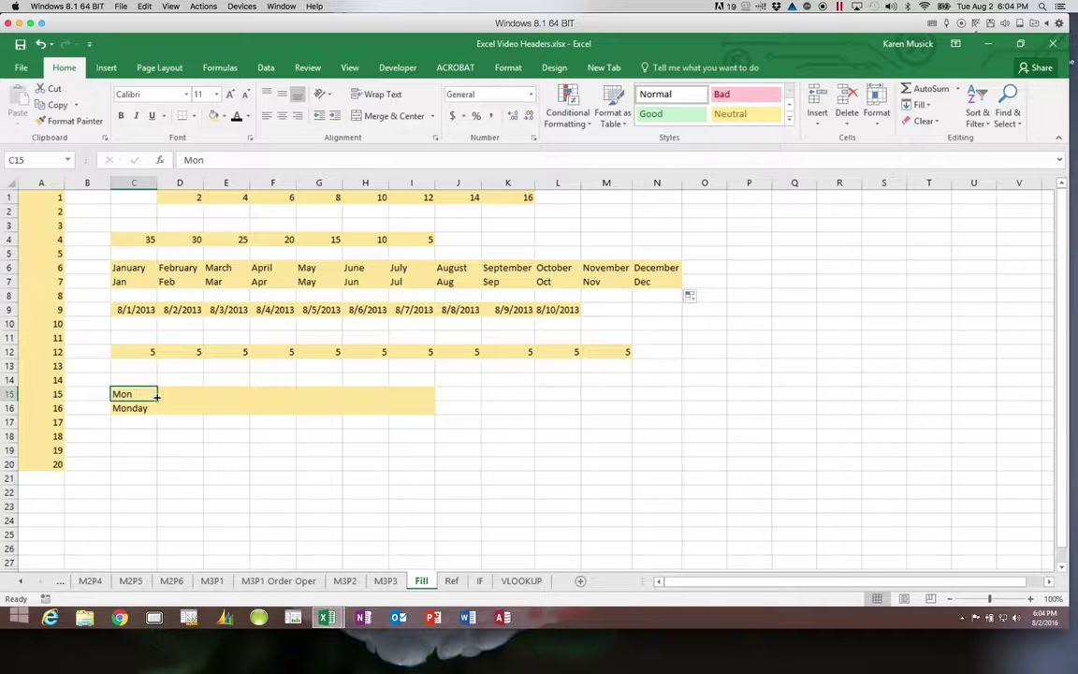
{"action": "left_click_drag", "start_coordinate": [157, 400], "coordinate": [425, 394]}
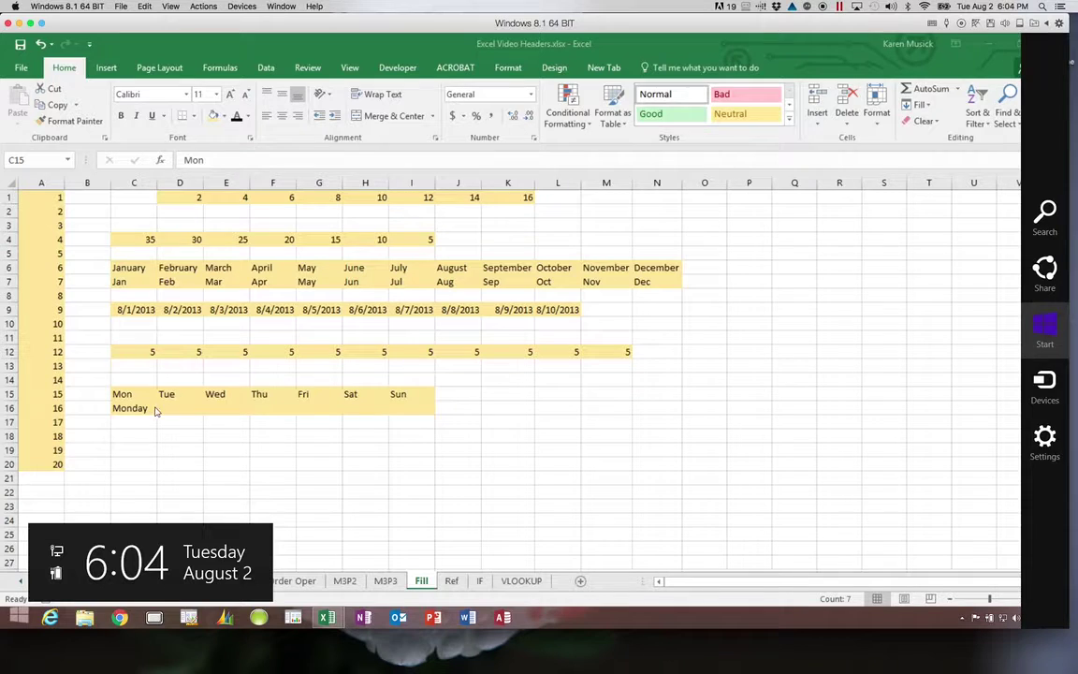
Fill the full weekday names from Monday in C16 through I16 and fit the column widths to the longer names
{"action": "left_click", "coordinate": [147, 408]}
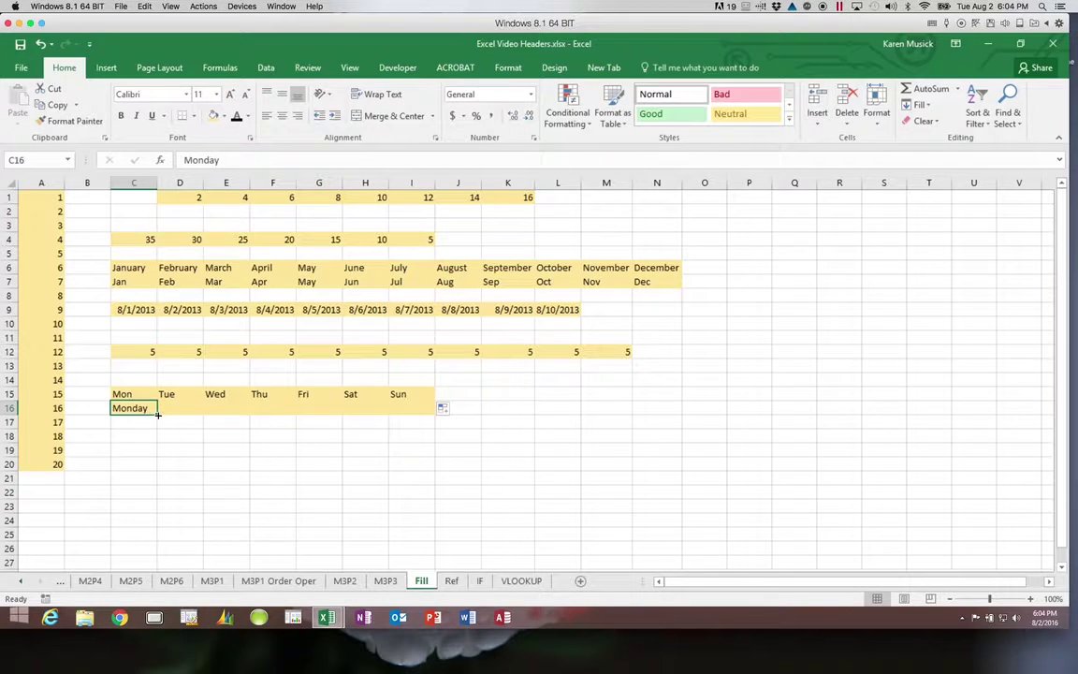
{"action": "left_click_drag", "start_coordinate": [158, 413], "coordinate": [437, 430]}
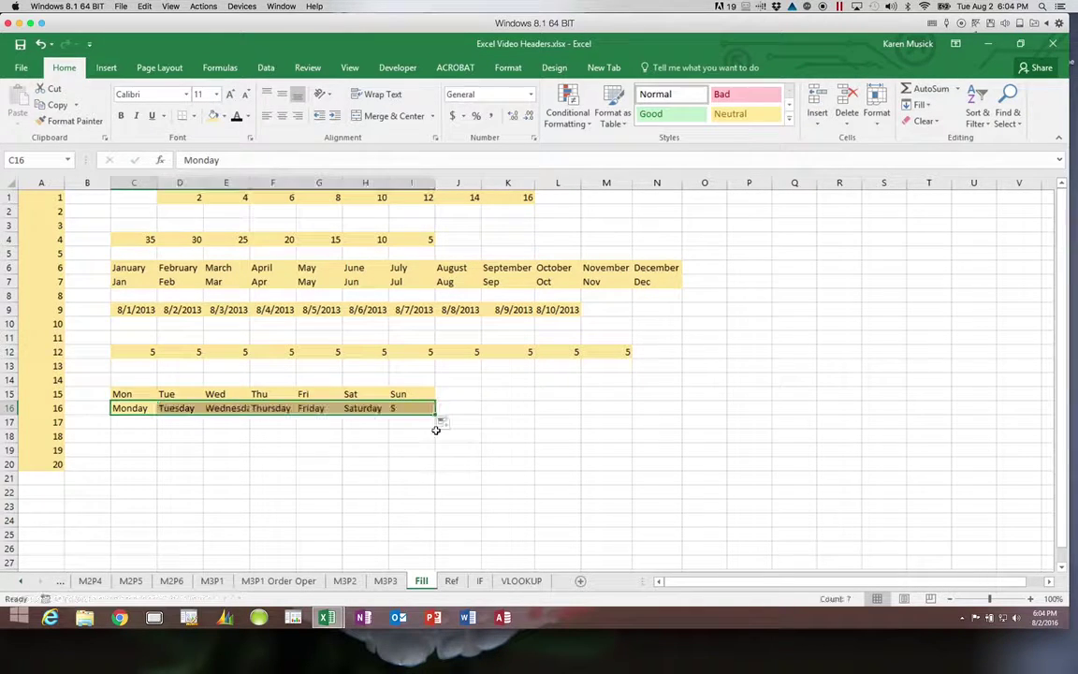
{"action": "double_click", "coordinate": [251, 180]}
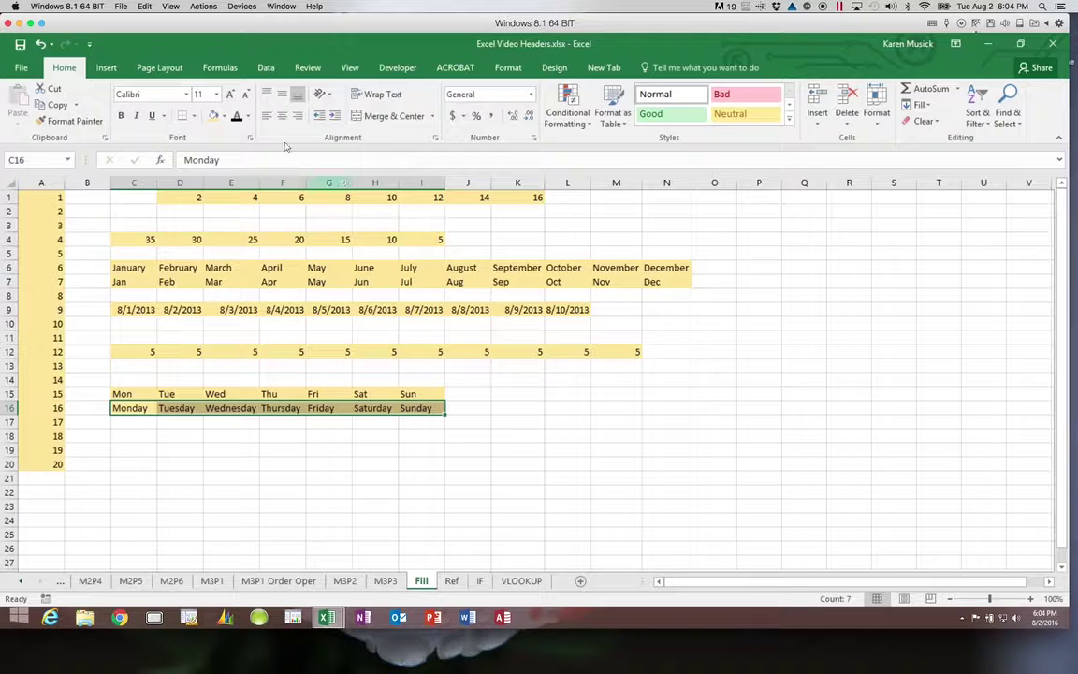
Save the Excel Video Headers workbook and close it
{"action": "left_click", "coordinate": [18, 47]}
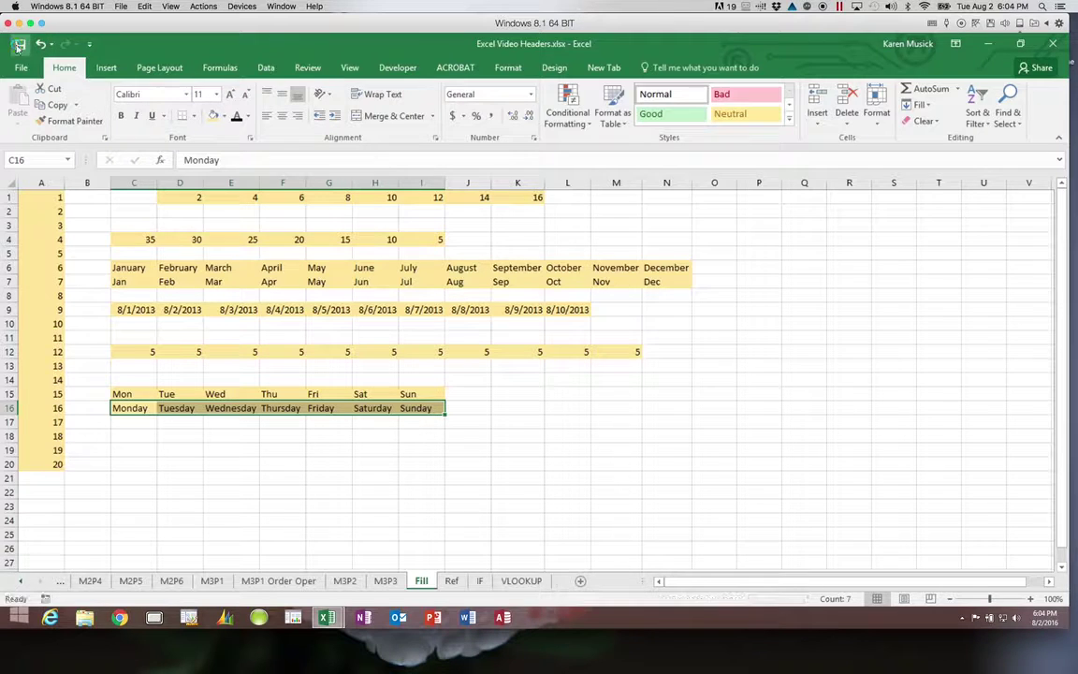
{"action": "left_click", "coordinate": [21, 68]}
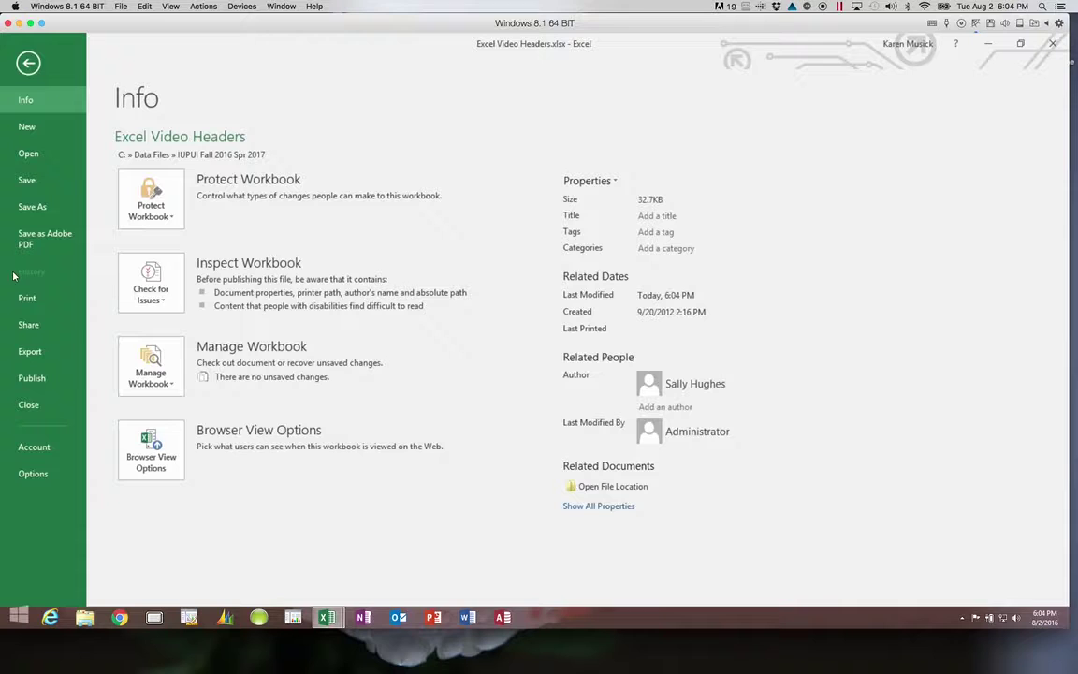
{"action": "left_click", "coordinate": [28, 405]}
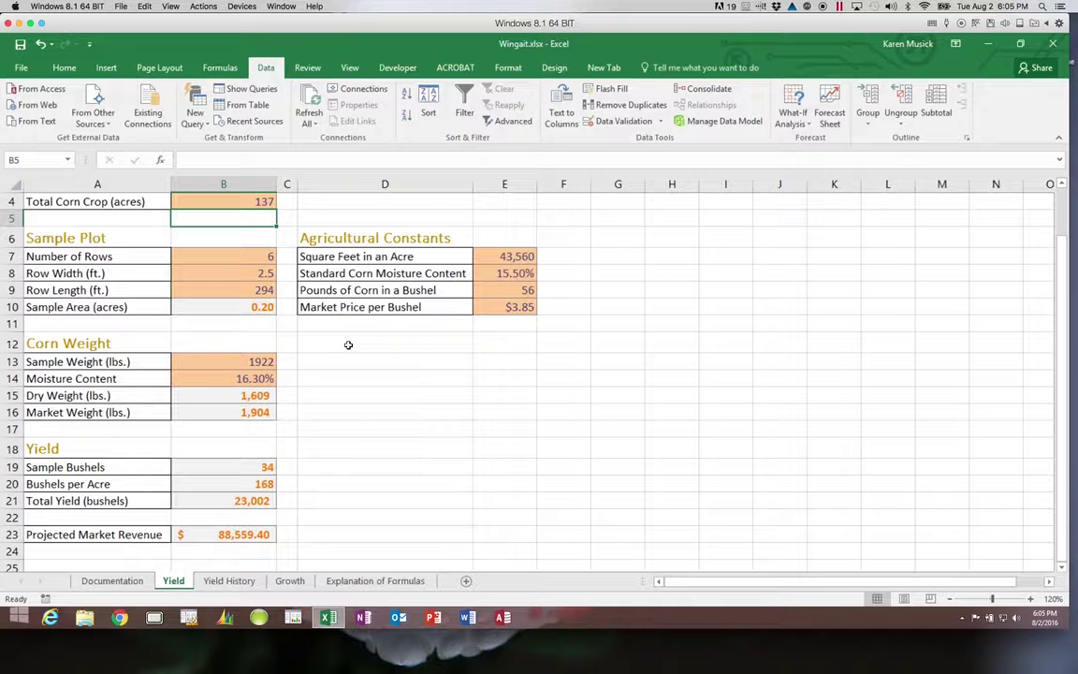
On the Growth sheet of the Wingait workbook, enter Day 1 in D5 under Farm Day
{"action": "left_click", "coordinate": [290, 582]}
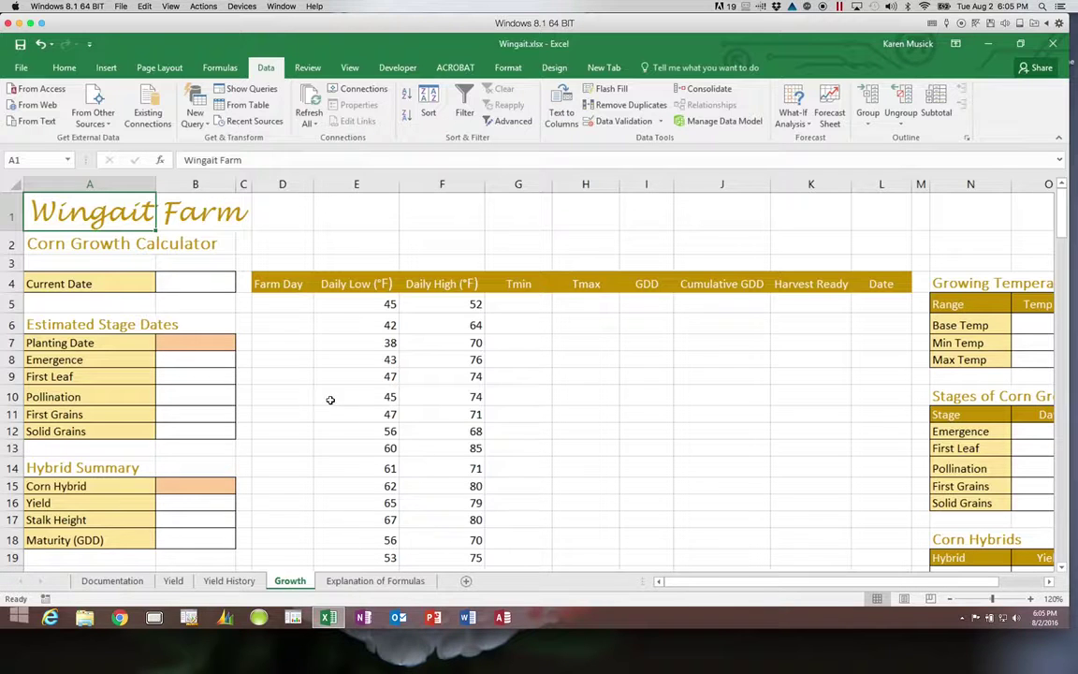
{"action": "left_click", "coordinate": [295, 306]}
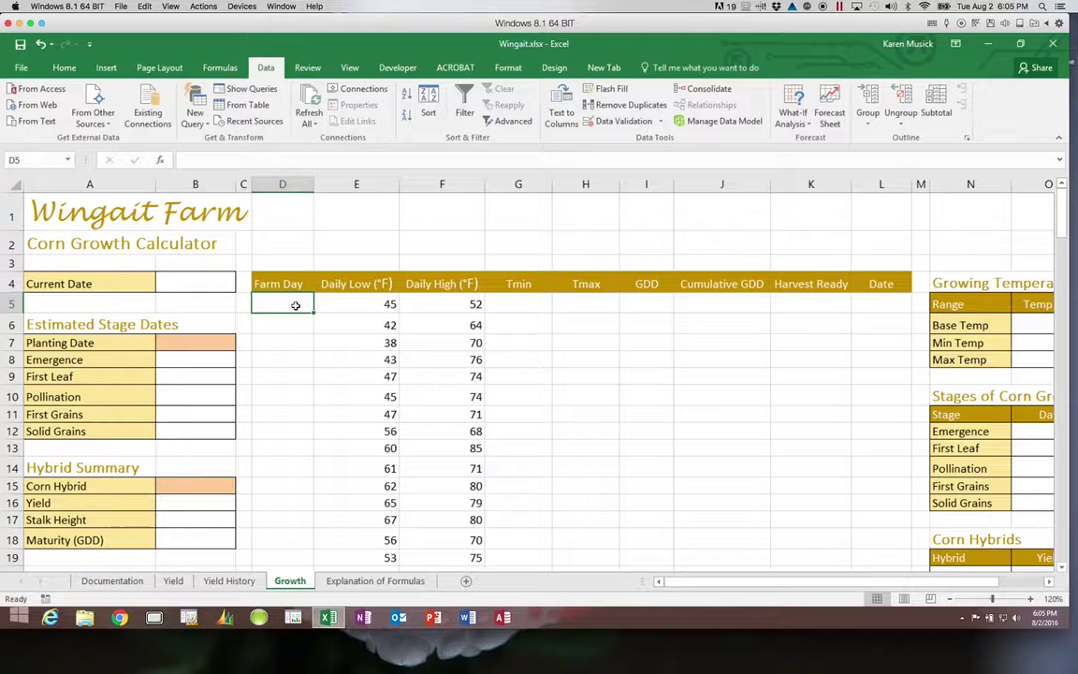
{"action": "type", "text": "Day 1"}
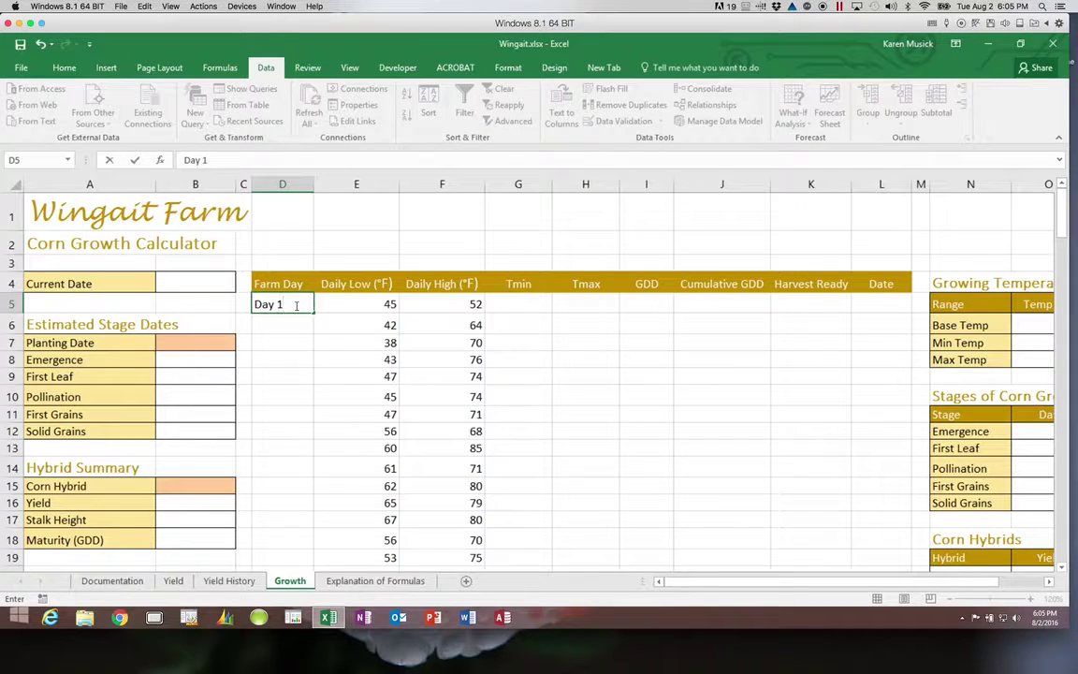
{"action": "key", "text": "Return"}
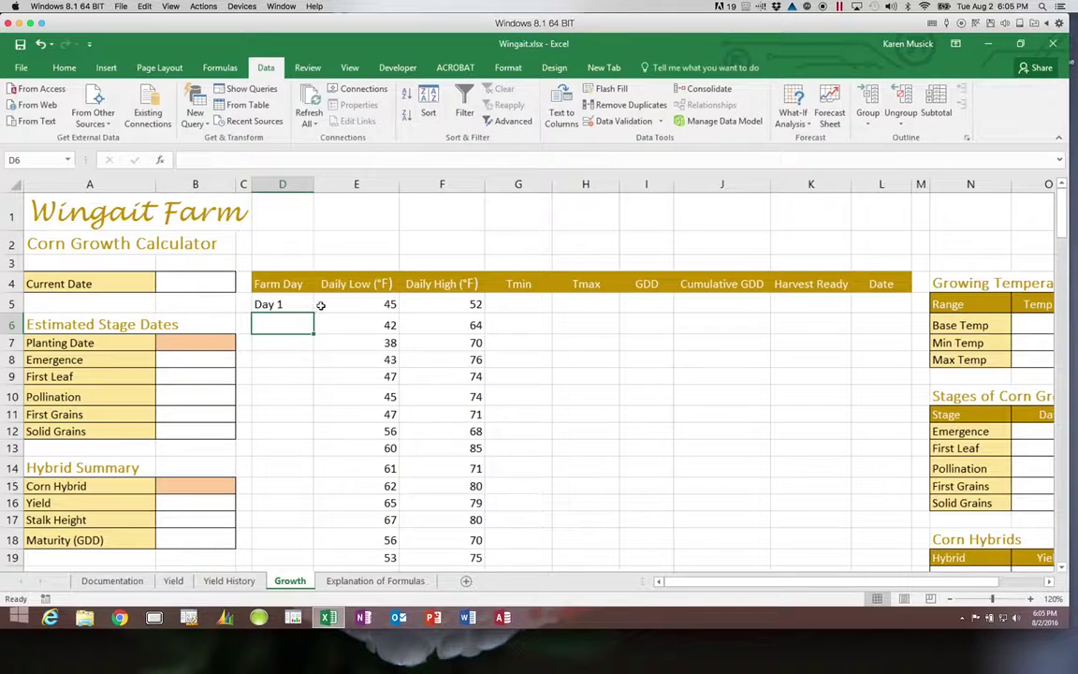
Fill the Farm Day series from D5 down through D163, using the Fill Without Formatting option
{"action": "left_click", "coordinate": [302, 306]}
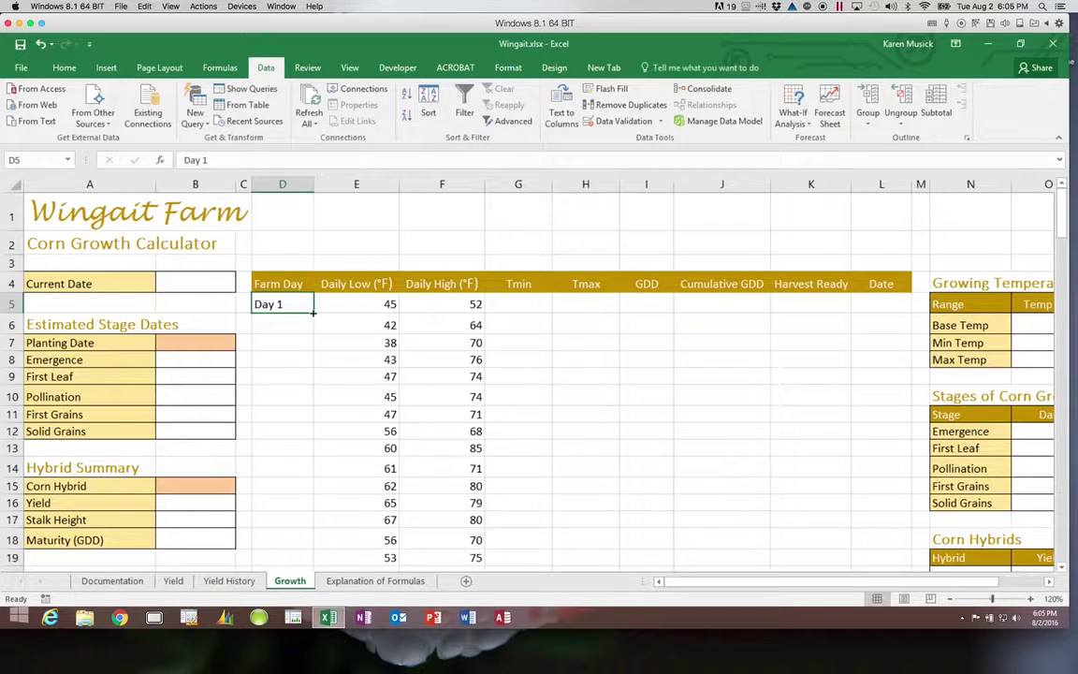
{"action": "left_click", "coordinate": [314, 316]}
{"action": "left_click_drag", "start_coordinate": [314, 316], "coordinate": [316, 532]}
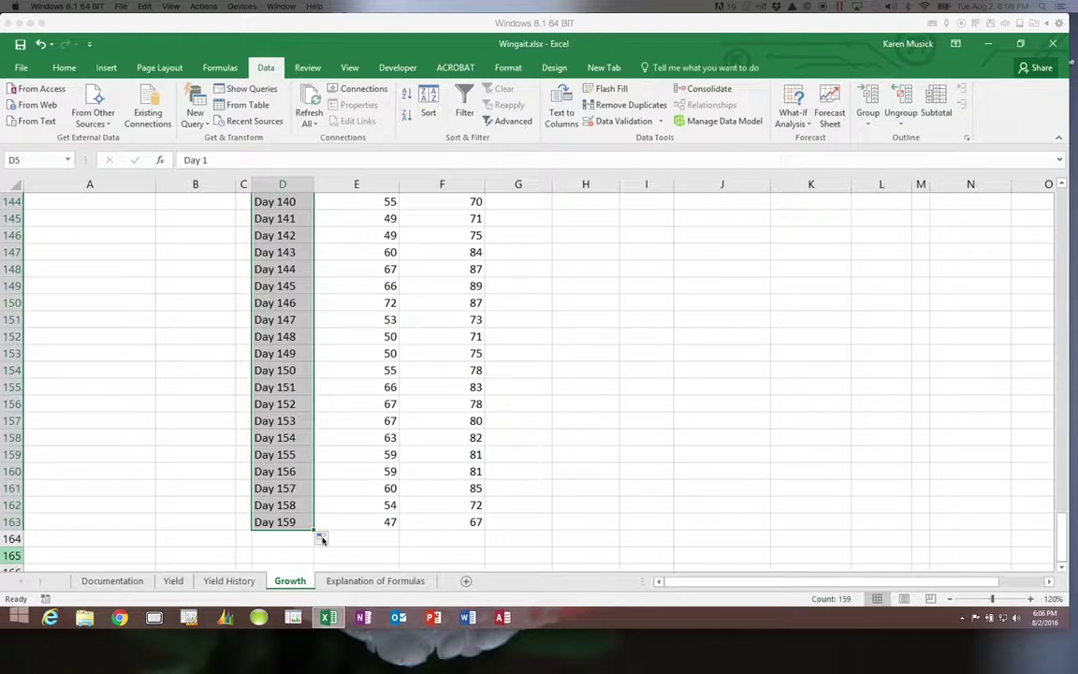
{"action": "left_click", "coordinate": [321, 540]}
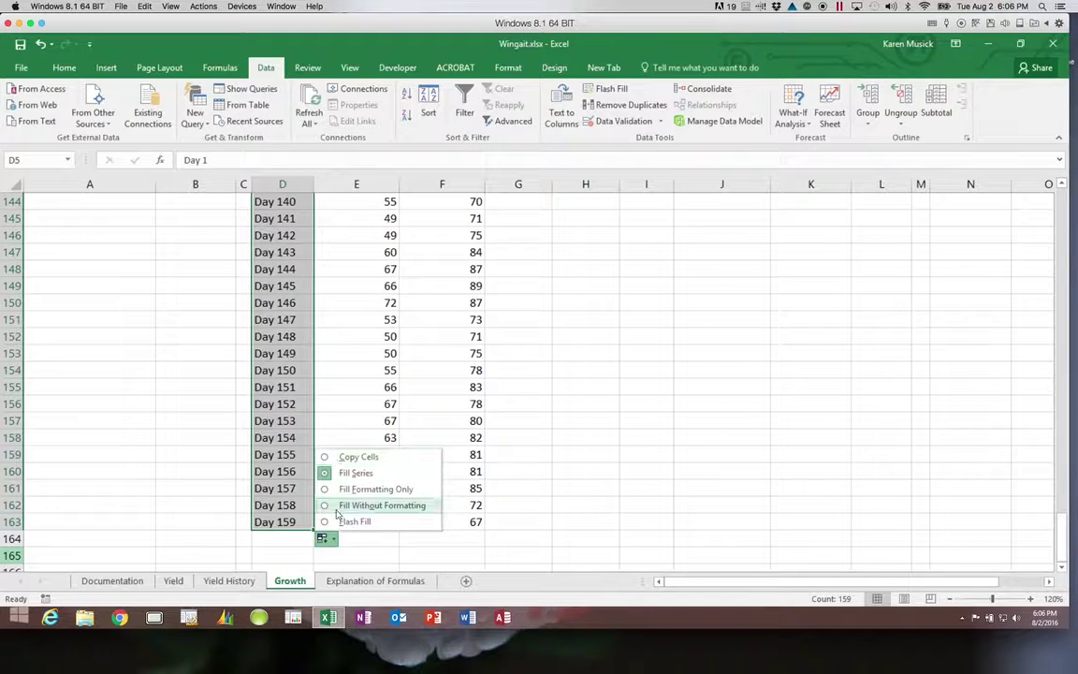
{"action": "left_click", "coordinate": [356, 507]}
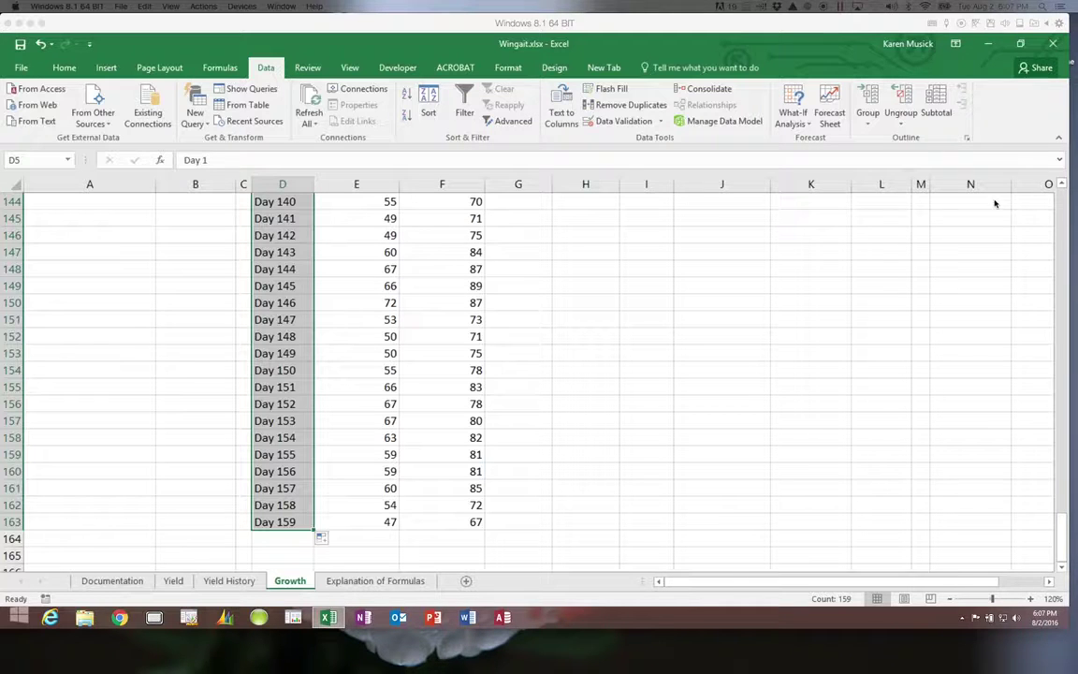
{"action": "left_click_drag", "start_coordinate": [1064, 537], "coordinate": [1069, 188]}
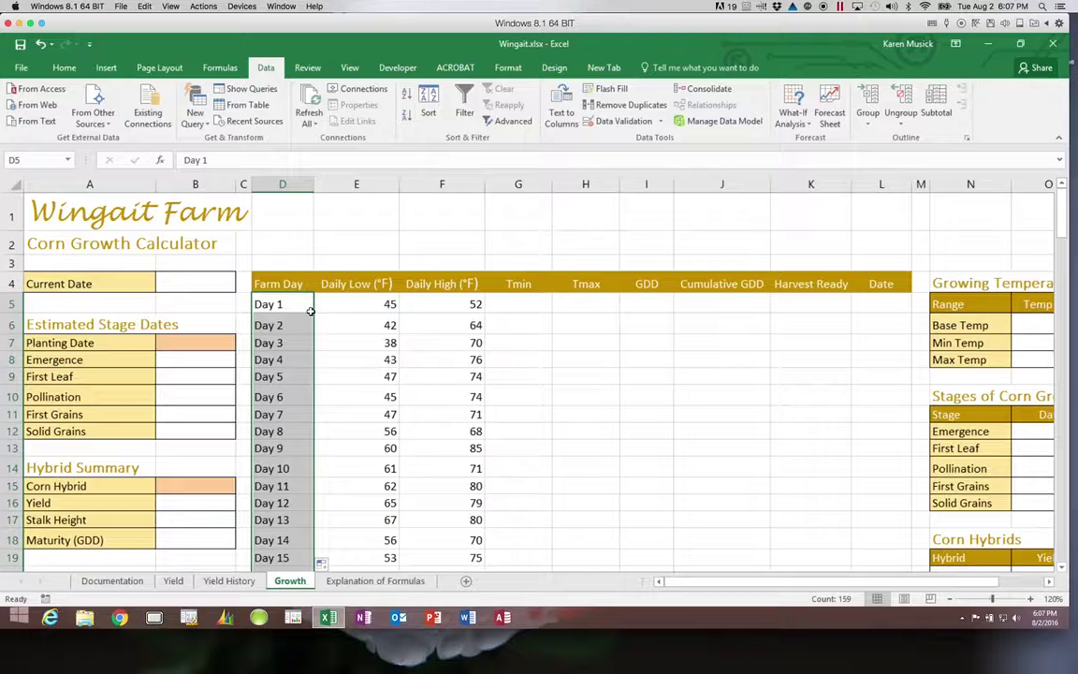
{"action": "left_click", "coordinate": [198, 284]}
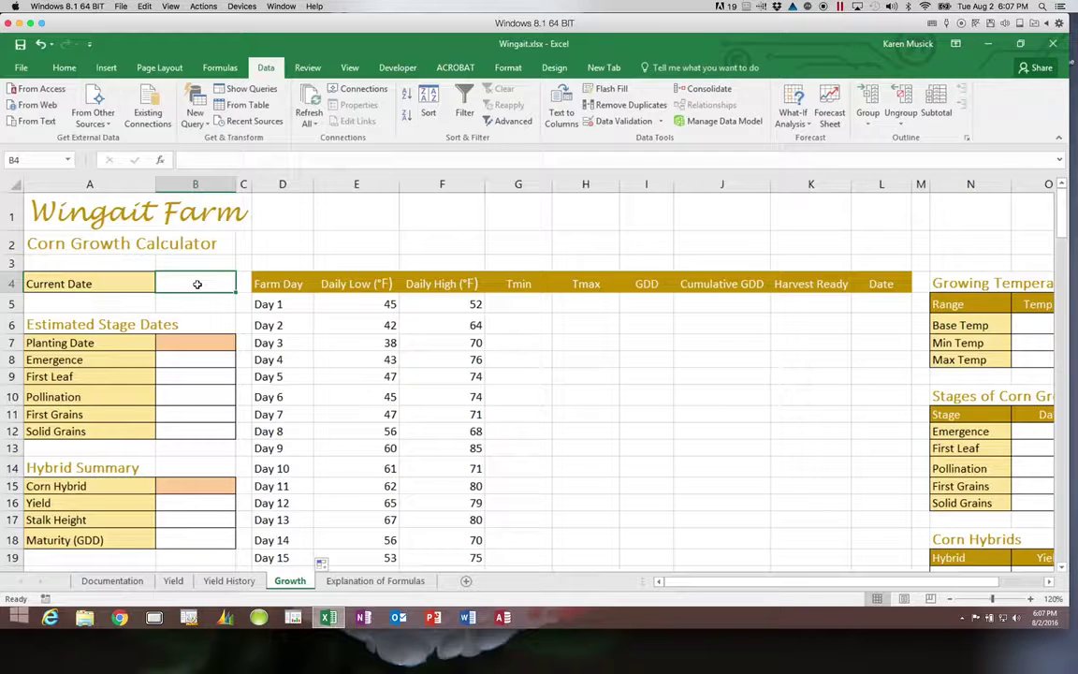
{"action": "type", "text": "4/15"}
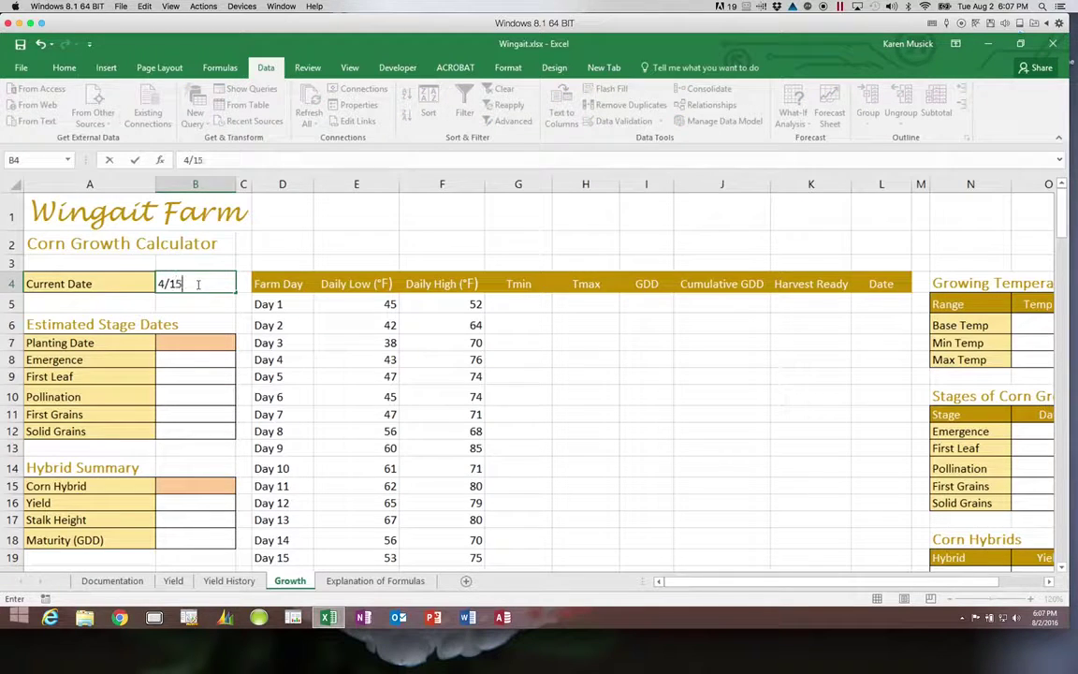
{"action": "type", "text": "/2017"}
{"action": "key", "text": "Return"}
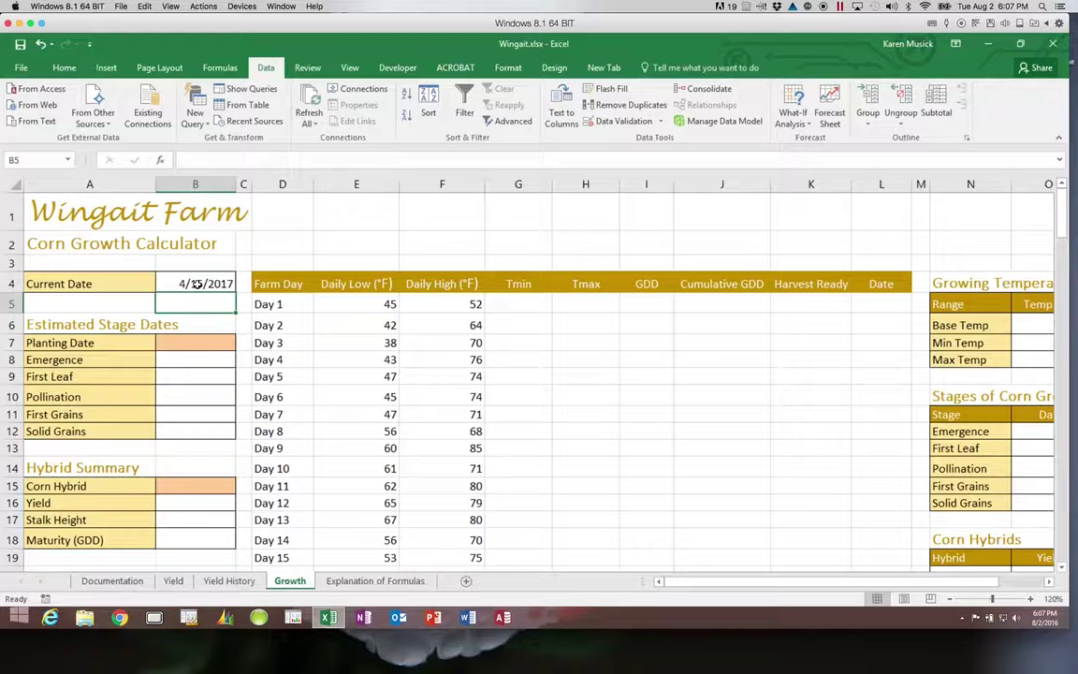
{"action": "left_click", "coordinate": [869, 302]}
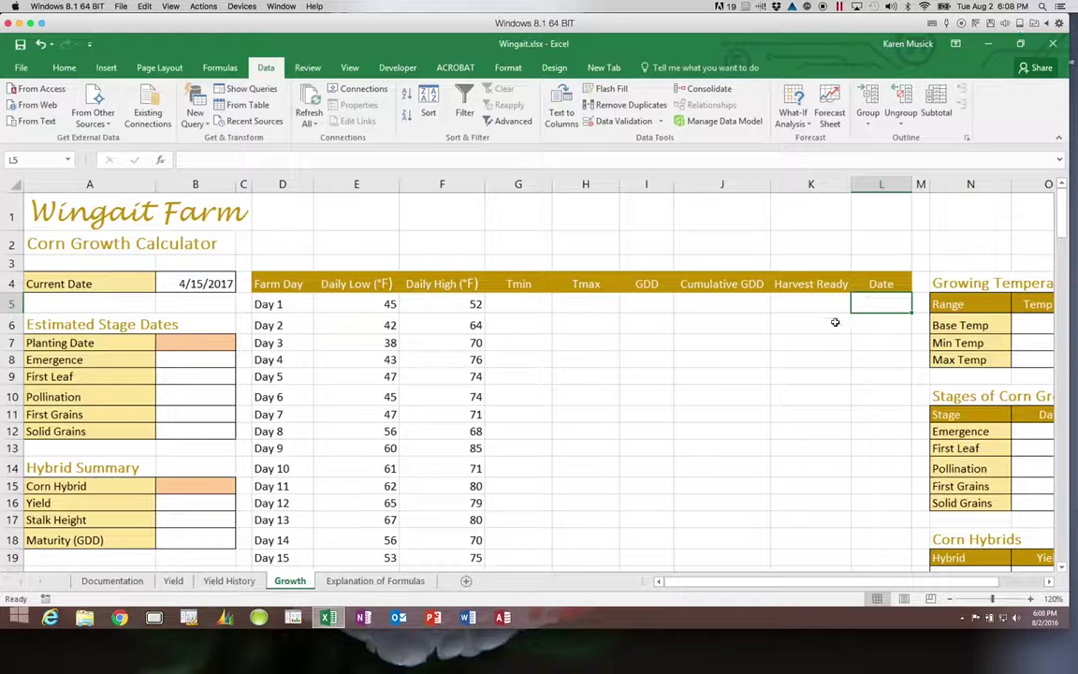
{"action": "left_click", "coordinate": [207, 277]}
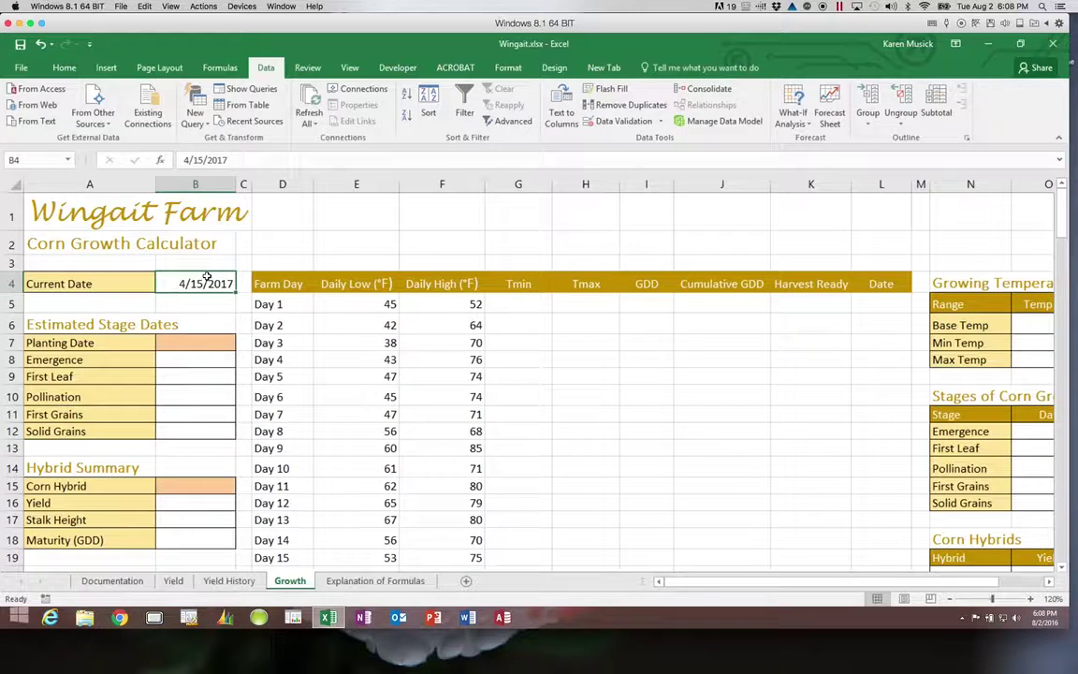
{"action": "key", "text": "Delete"}
Enter 4/15/17 as the Planting Date in B7 and link the first Date cell, L5, to it with =B7
{"action": "left_click", "coordinate": [195, 341]}
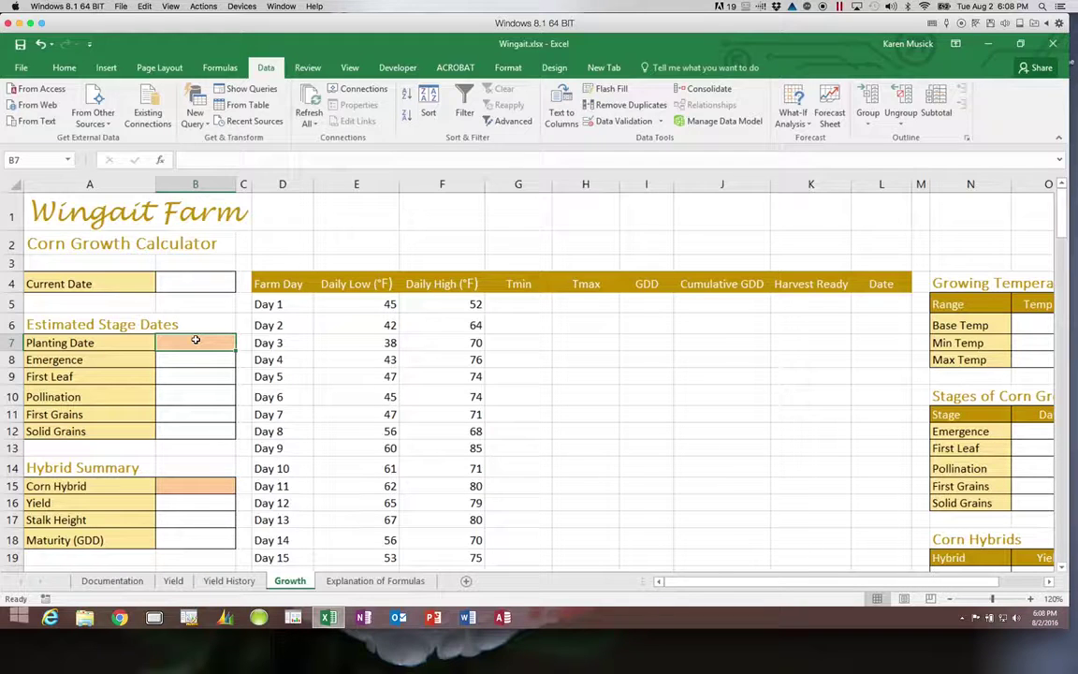
{"action": "type", "text": "4/15/17"}
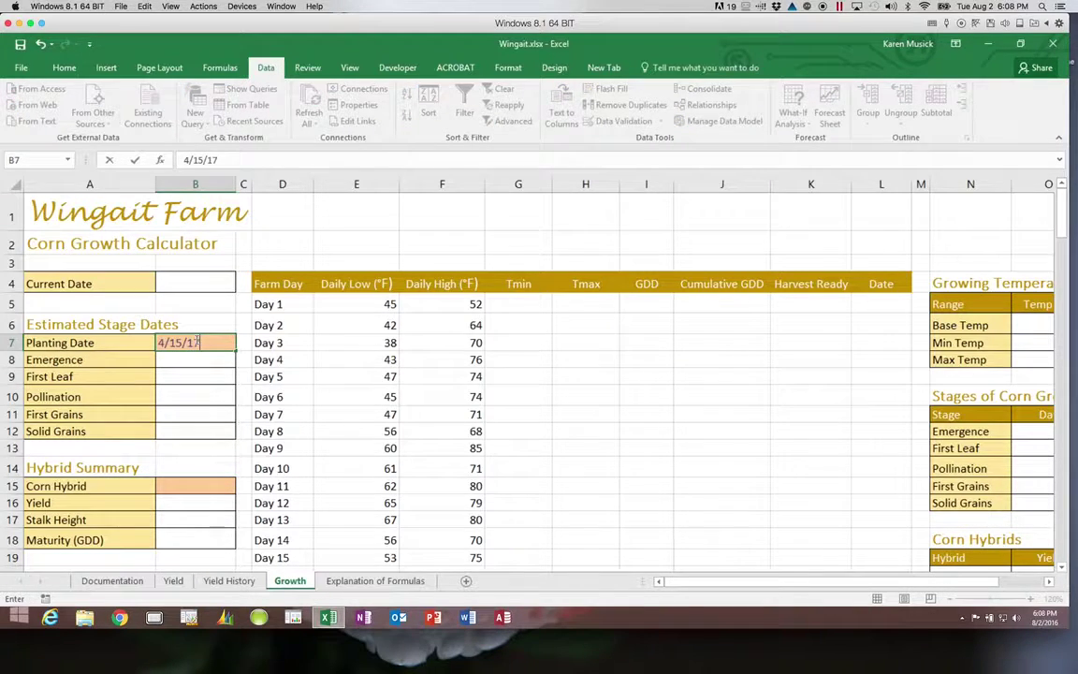
{"action": "key", "text": "Return"}
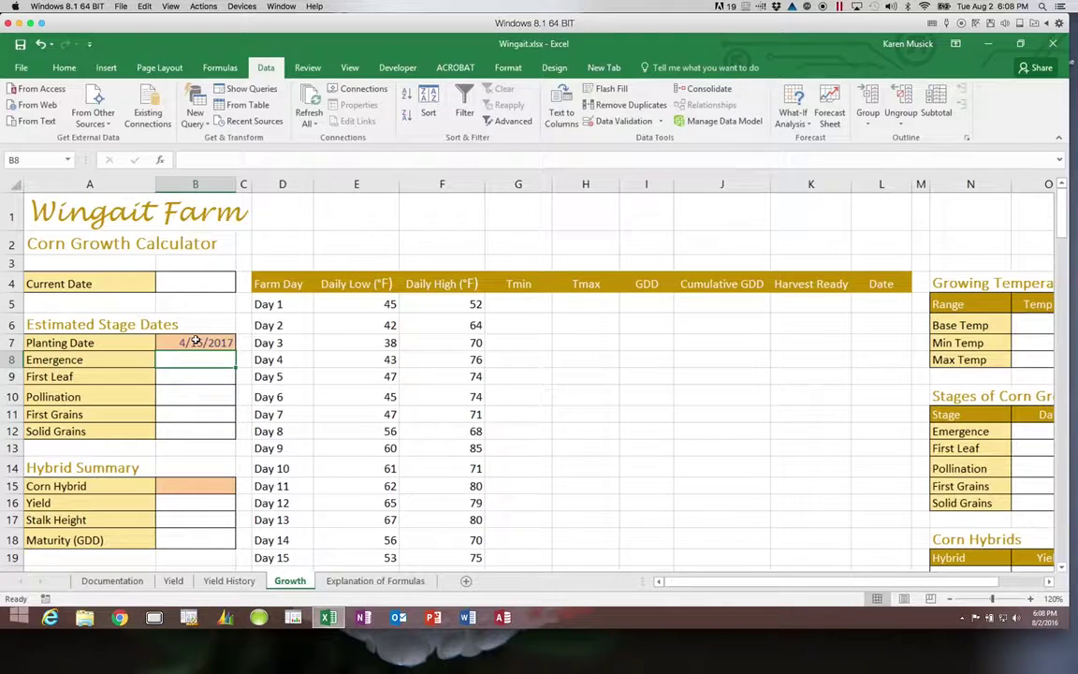
{"action": "left_click", "coordinate": [872, 304]}
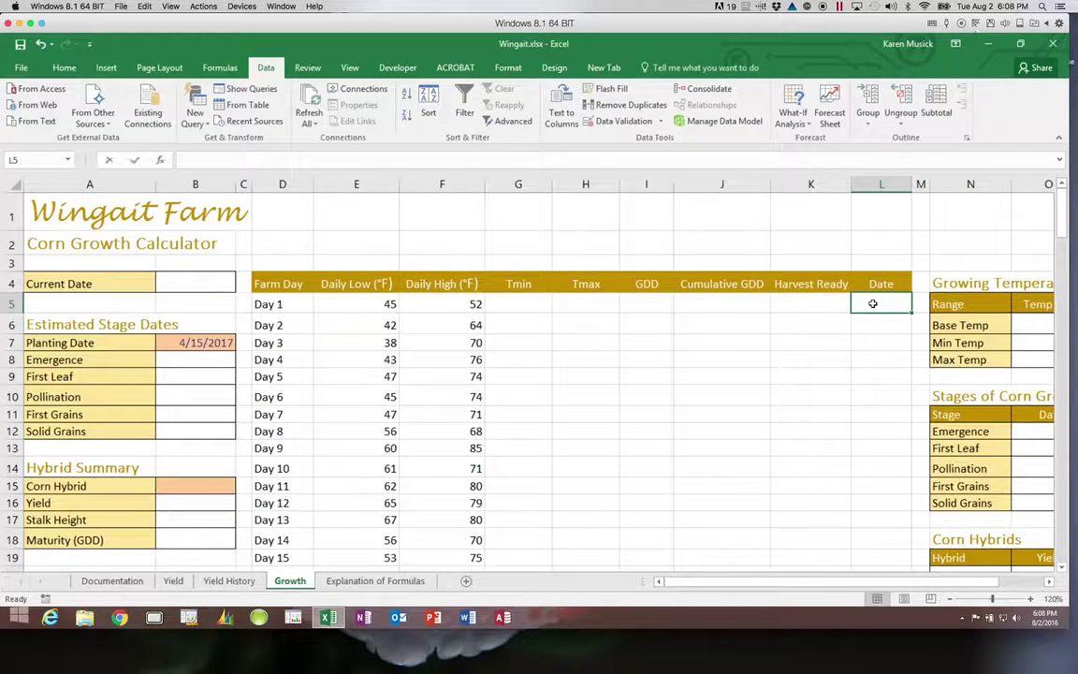
{"action": "type", "text": "="}
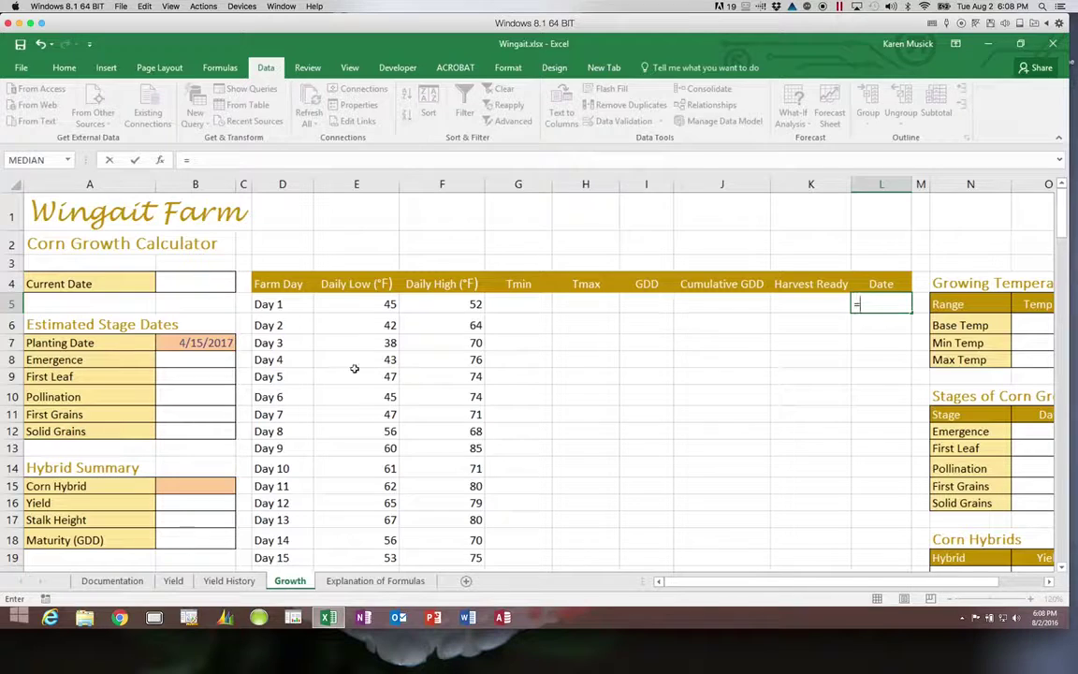
{"action": "left_click", "coordinate": [209, 344]}
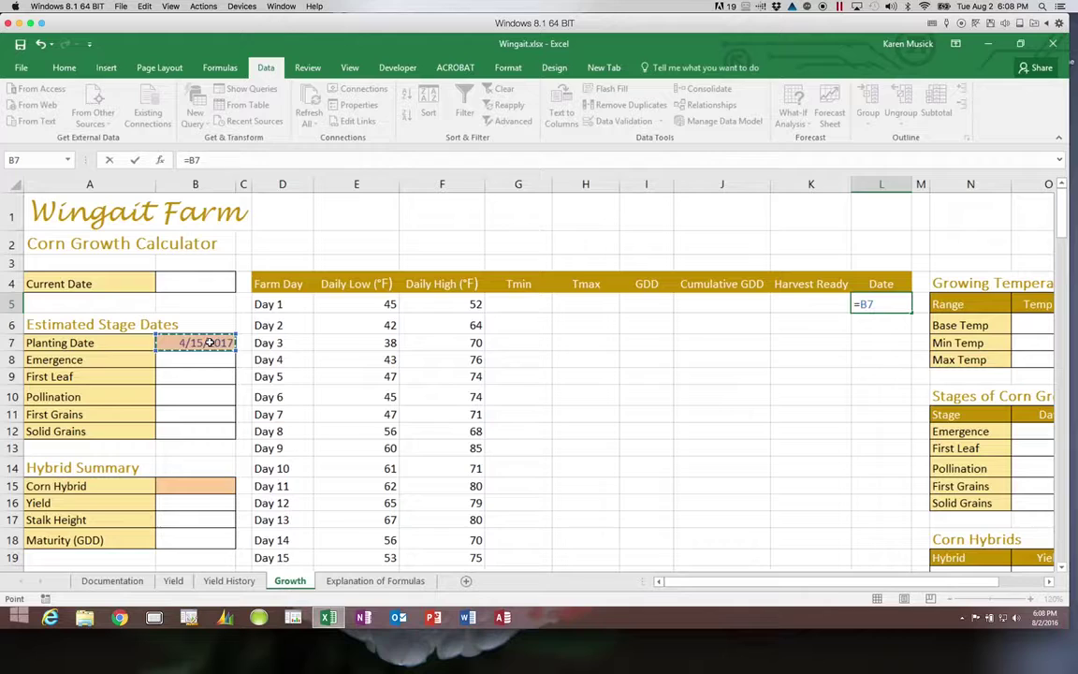
{"action": "key", "text": "Return"}
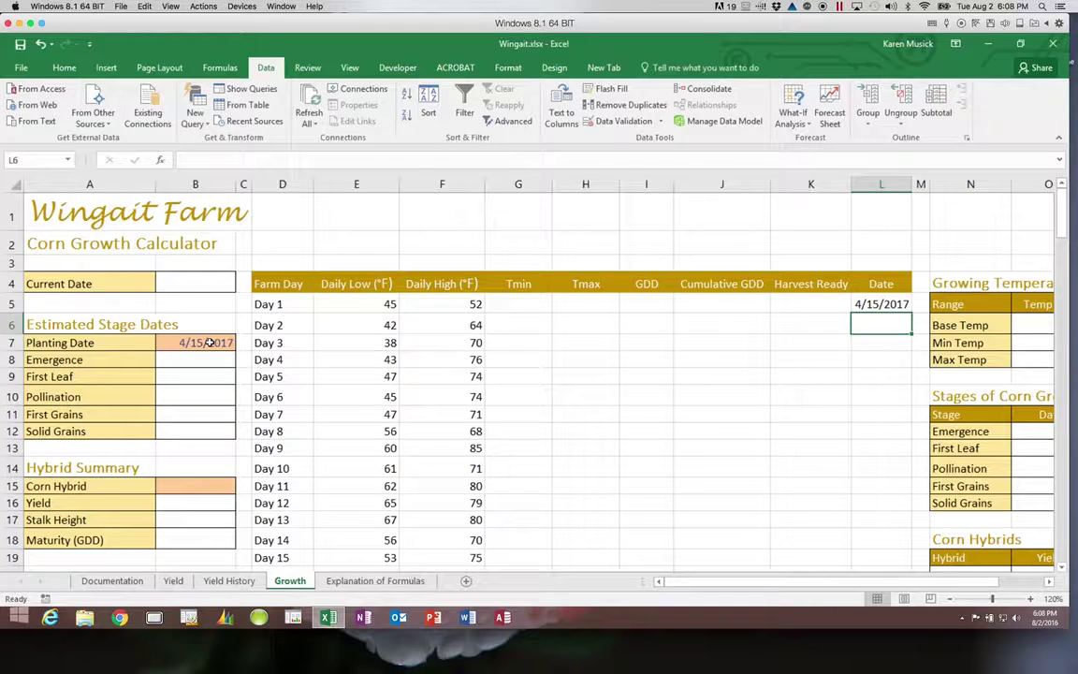
Enter =L5+1 in L6 and fill the formula down the Date column through L163
{"action": "left_click", "coordinate": [210, 343]}
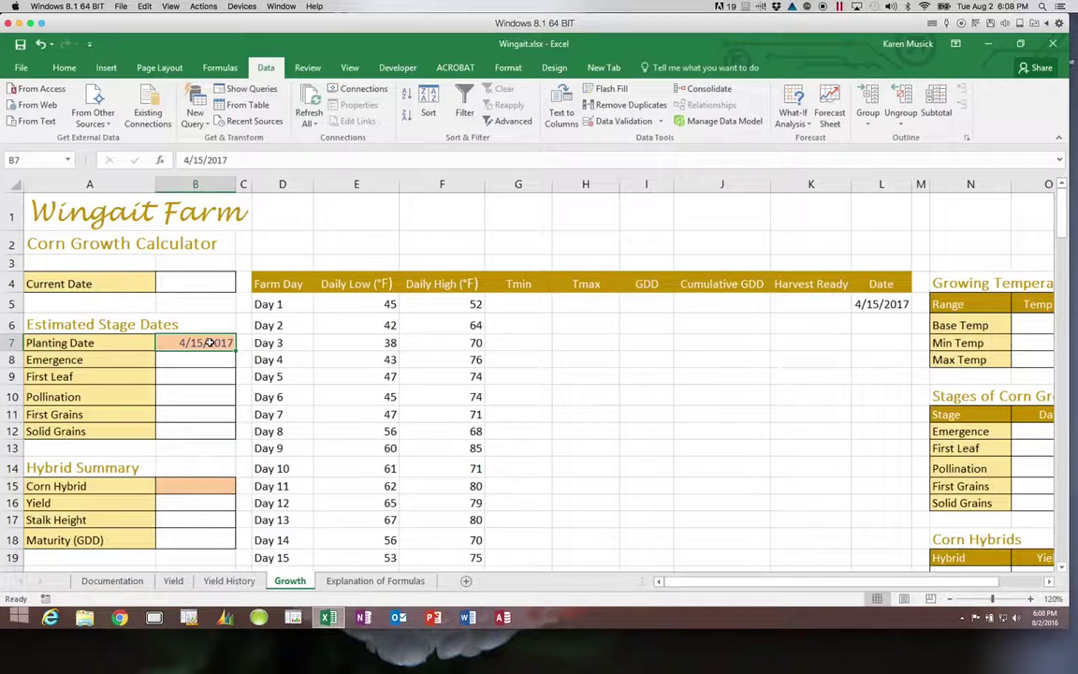
{"action": "left_click", "coordinate": [873, 308]}
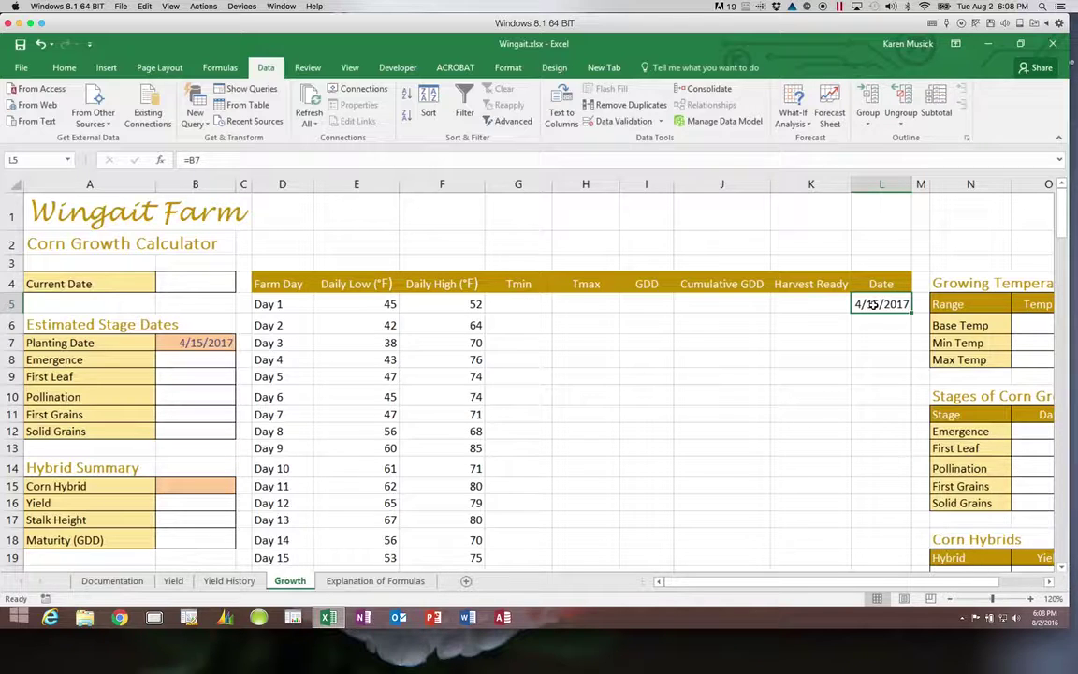
{"action": "key", "text": "Down"}
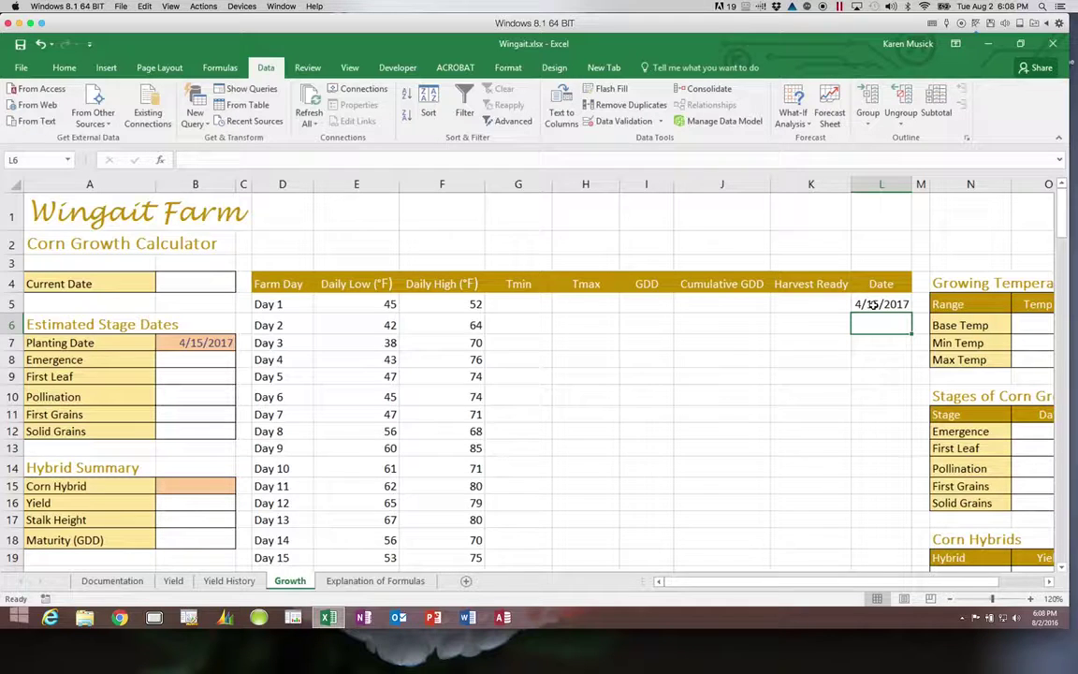
{"action": "type", "text": "="}
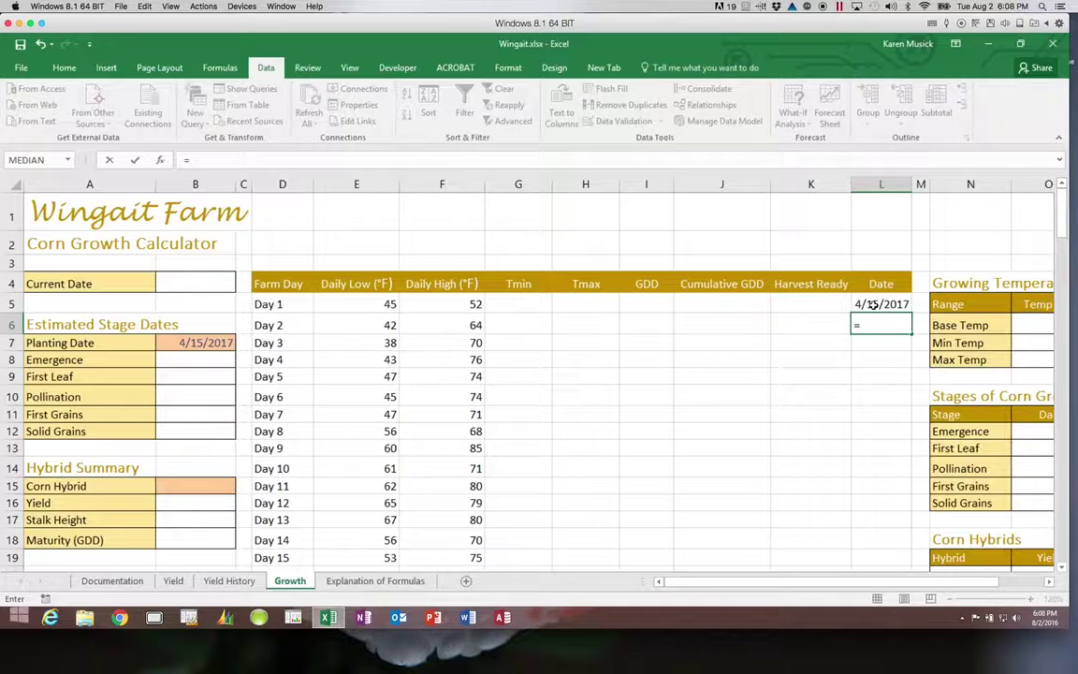
{"action": "left_click", "coordinate": [871, 304]}
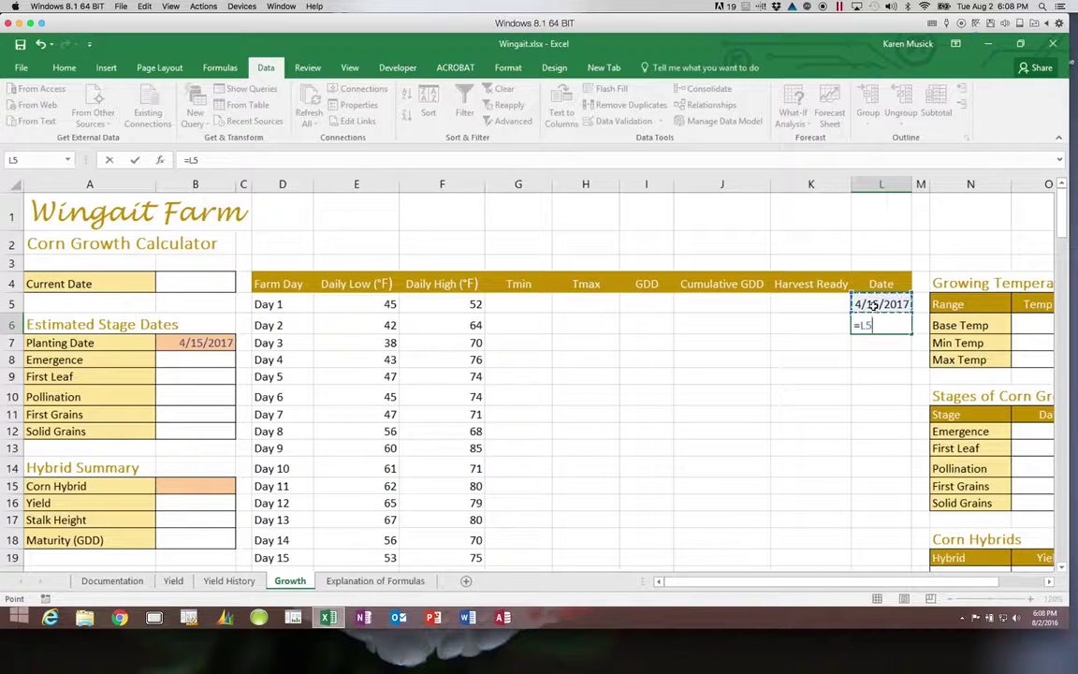
{"action": "type", "text": "+1"}
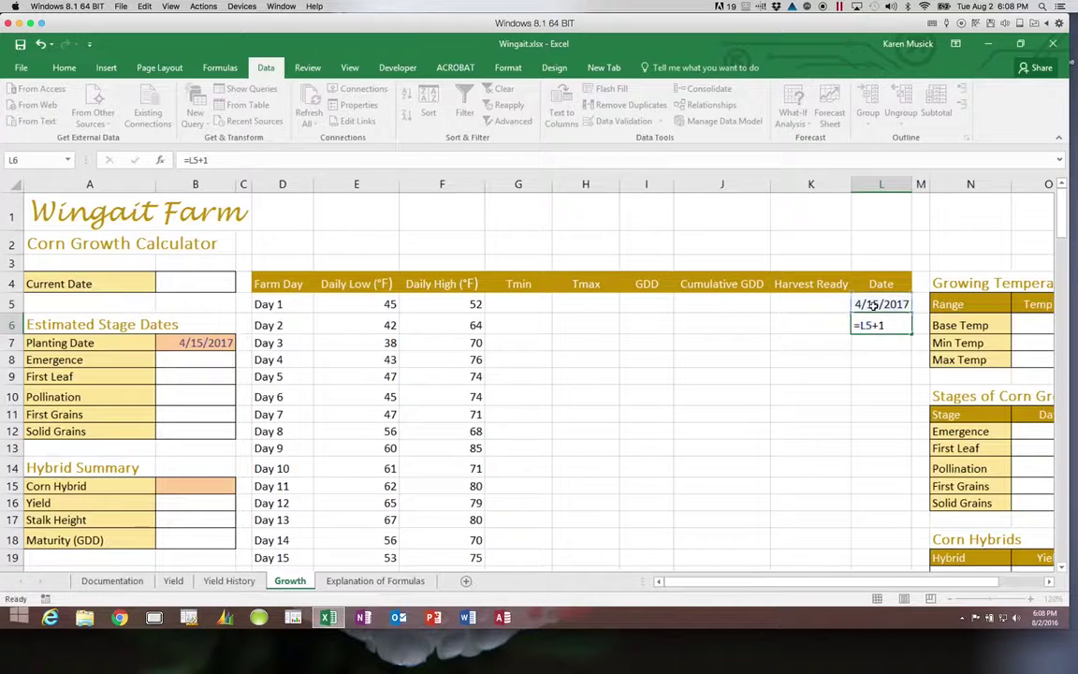
{"action": "key", "text": "Return"}
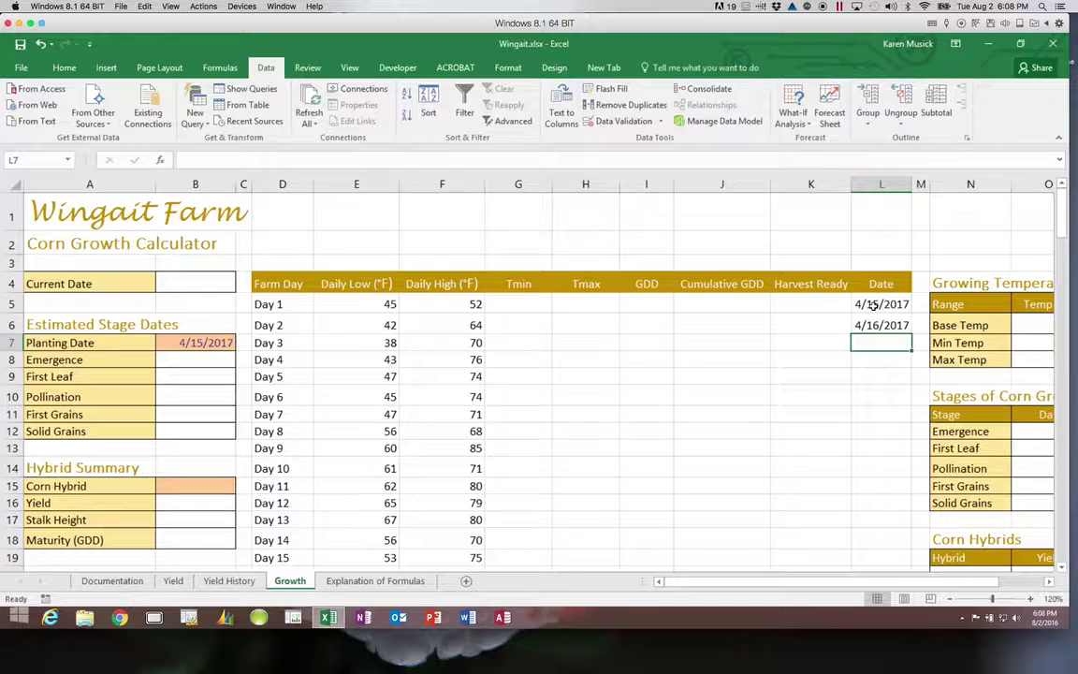
{"action": "left_click", "coordinate": [885, 326]}
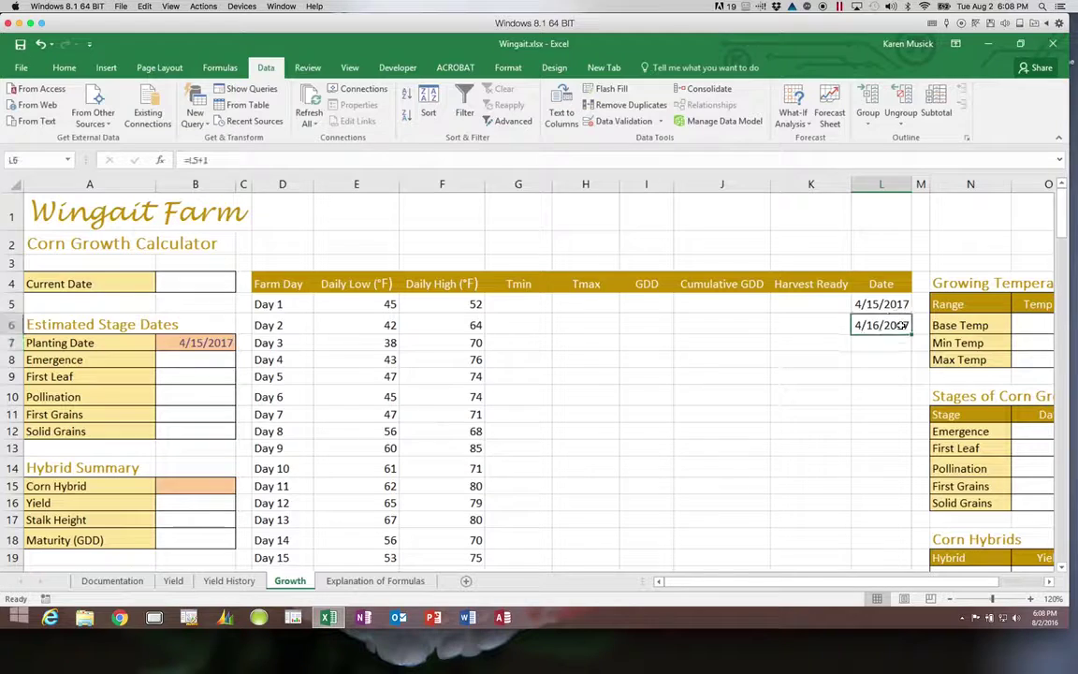
{"action": "left_click_drag", "start_coordinate": [911, 334], "coordinate": [895, 550]}
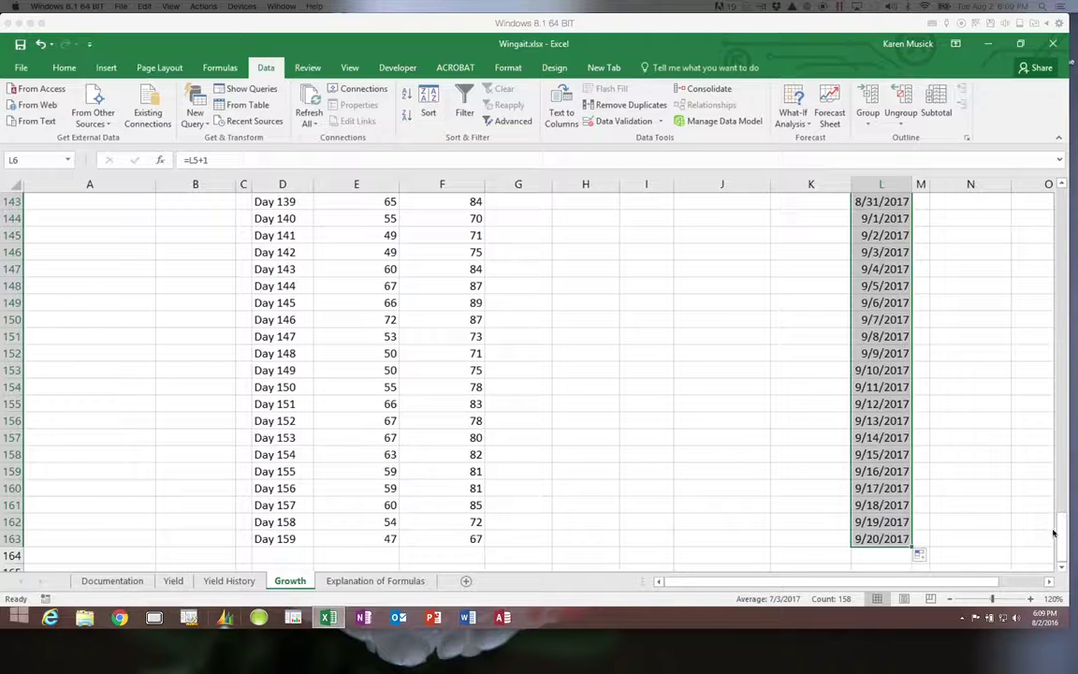
Set the Planting Date in B7 to 4/25/17
{"action": "left_click_drag", "start_coordinate": [1053, 534], "coordinate": [1062, 197]}
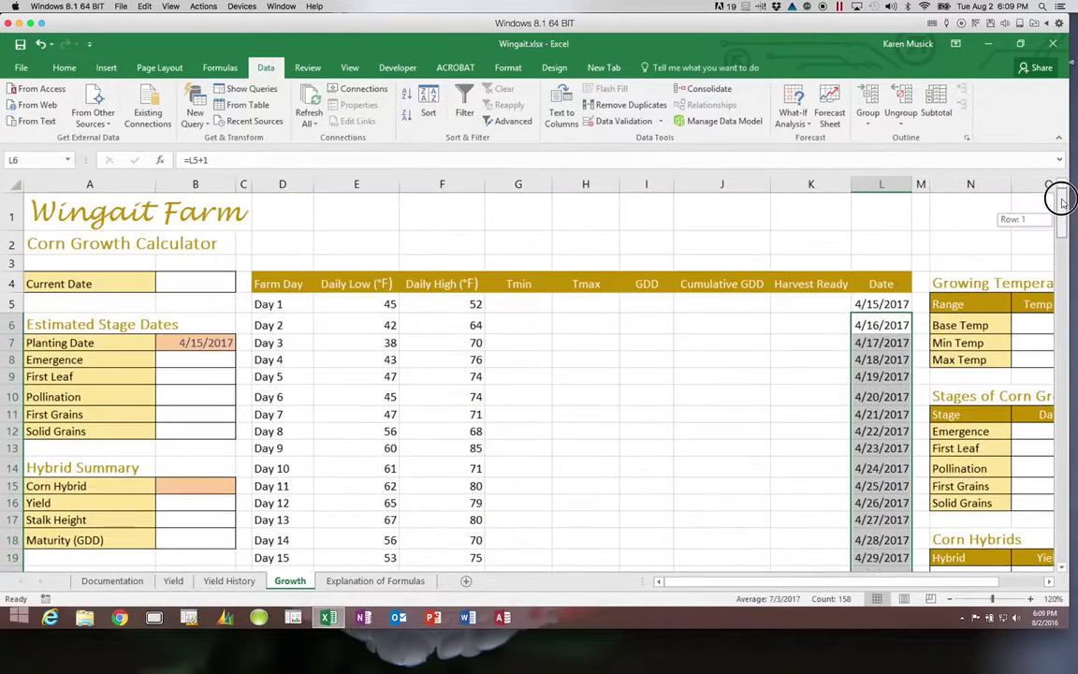
{"action": "left_click", "coordinate": [223, 341]}
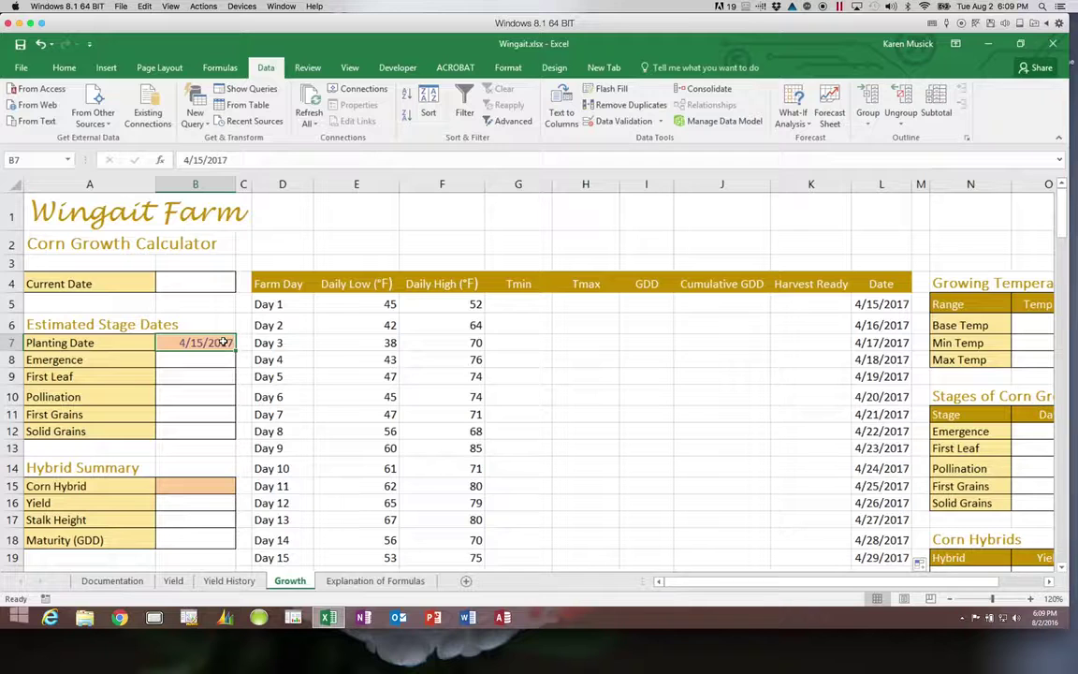
{"action": "type", "text": "4/25/201"}
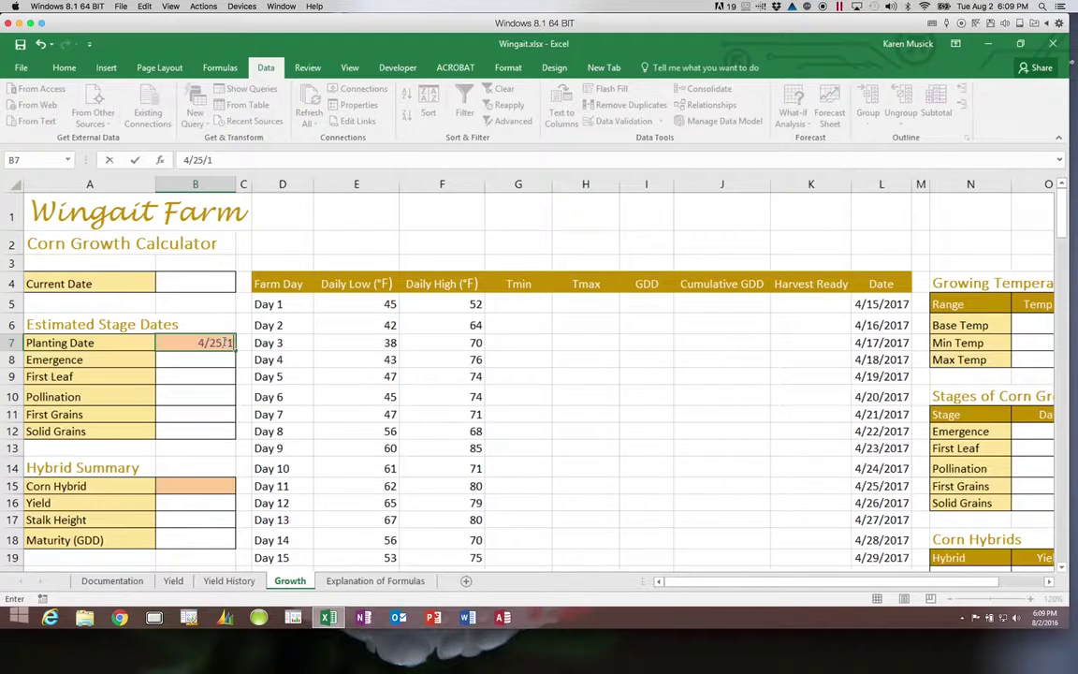
{"action": "type", "text": "7"}
{"action": "key", "text": "Return"}
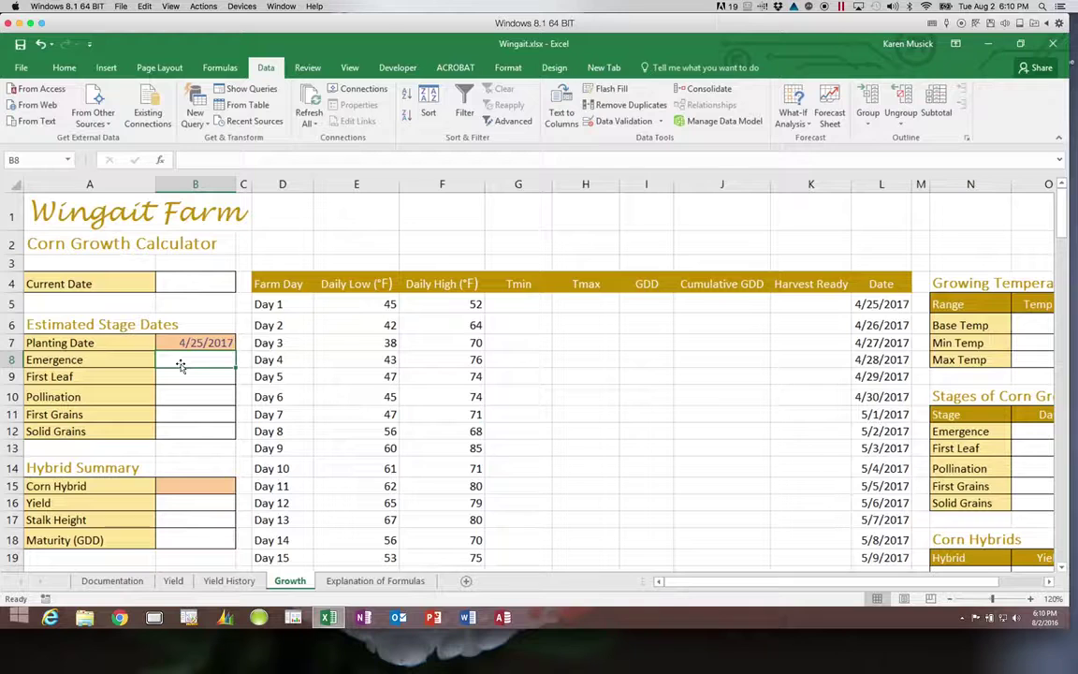
Calculate the Emergence date in B8 with =B7+O12, adding the Emergence day from the Stages of Corn Growth table
{"action": "type", "text": "="}
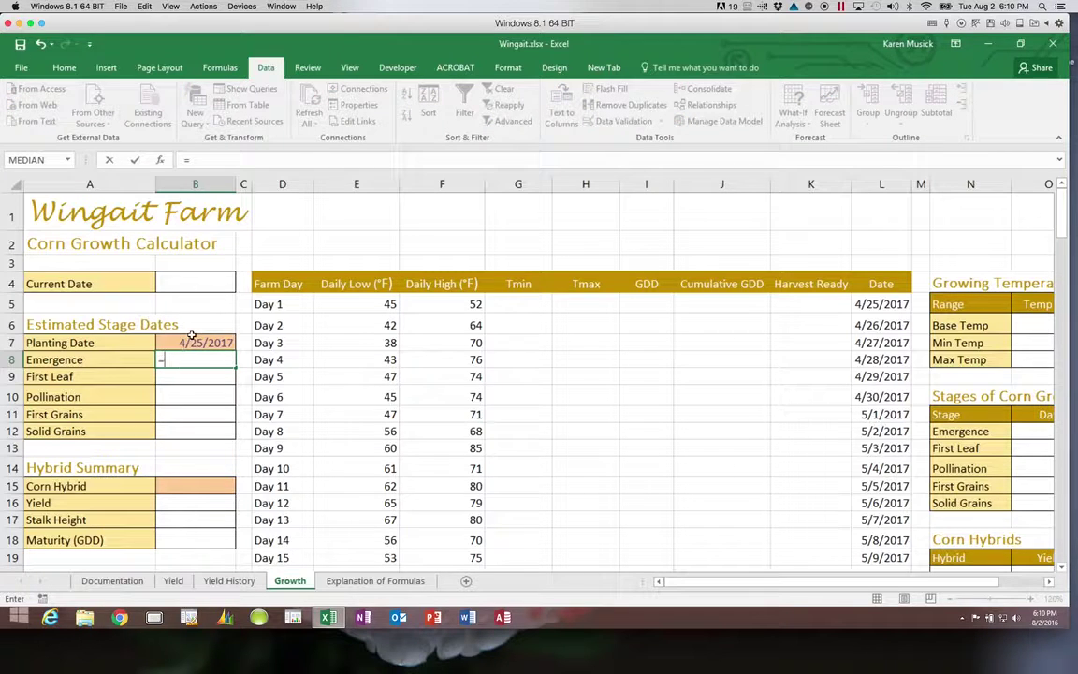
{"action": "left_click", "coordinate": [195, 342]}
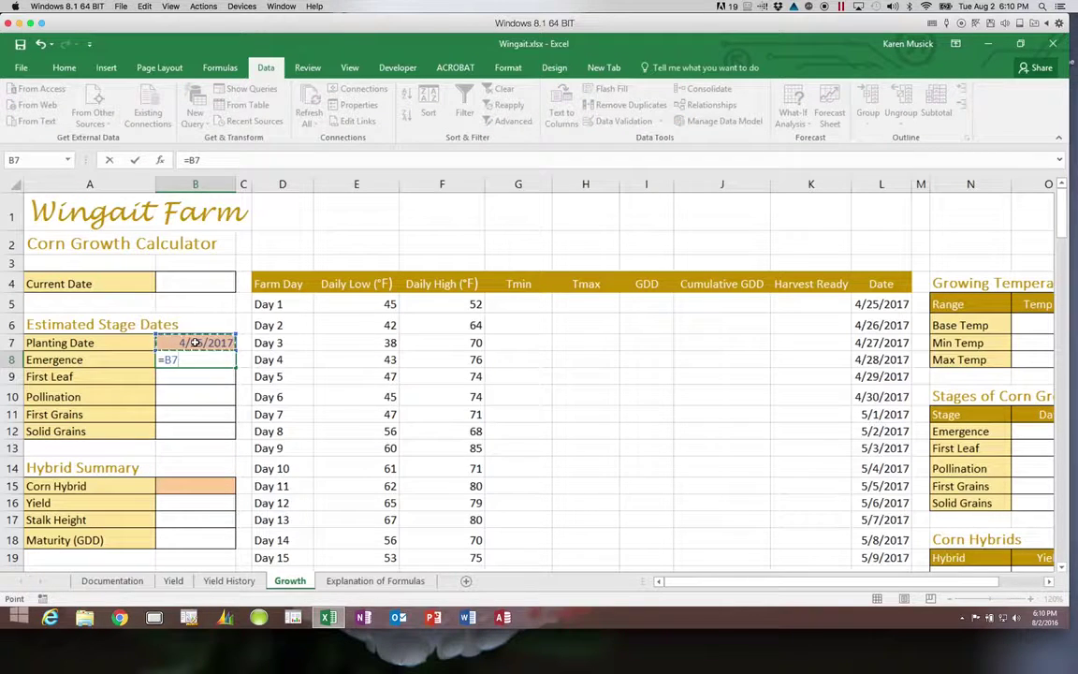
{"action": "type", "text": "+"}
{"action": "left_click", "coordinate": [1048, 582]}
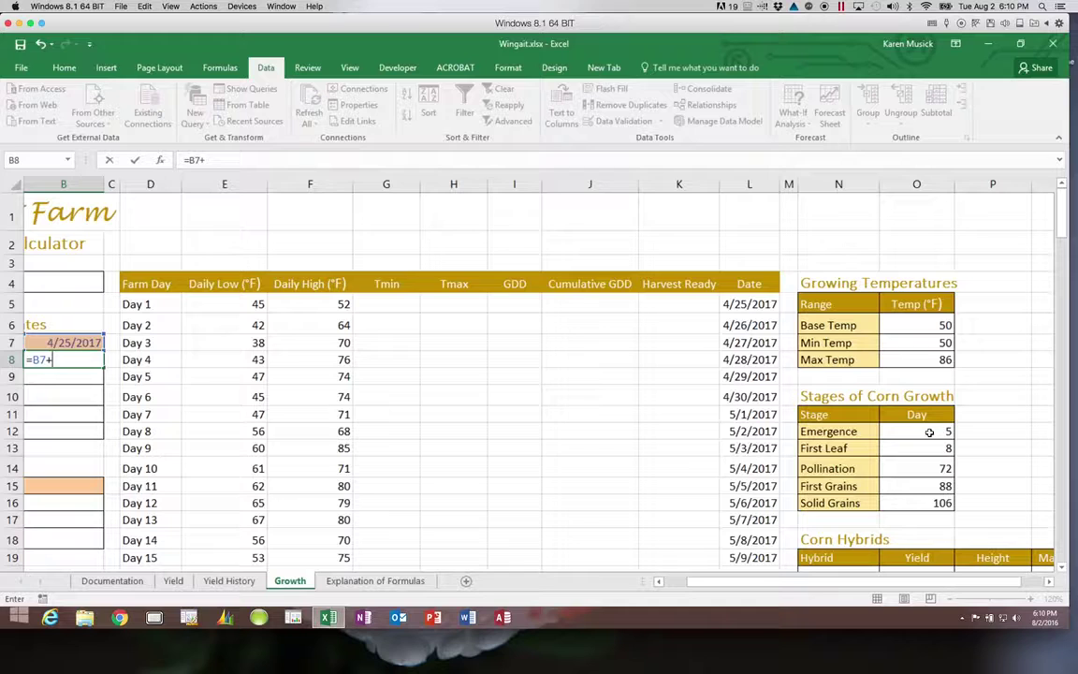
{"action": "left_click", "coordinate": [929, 431]}
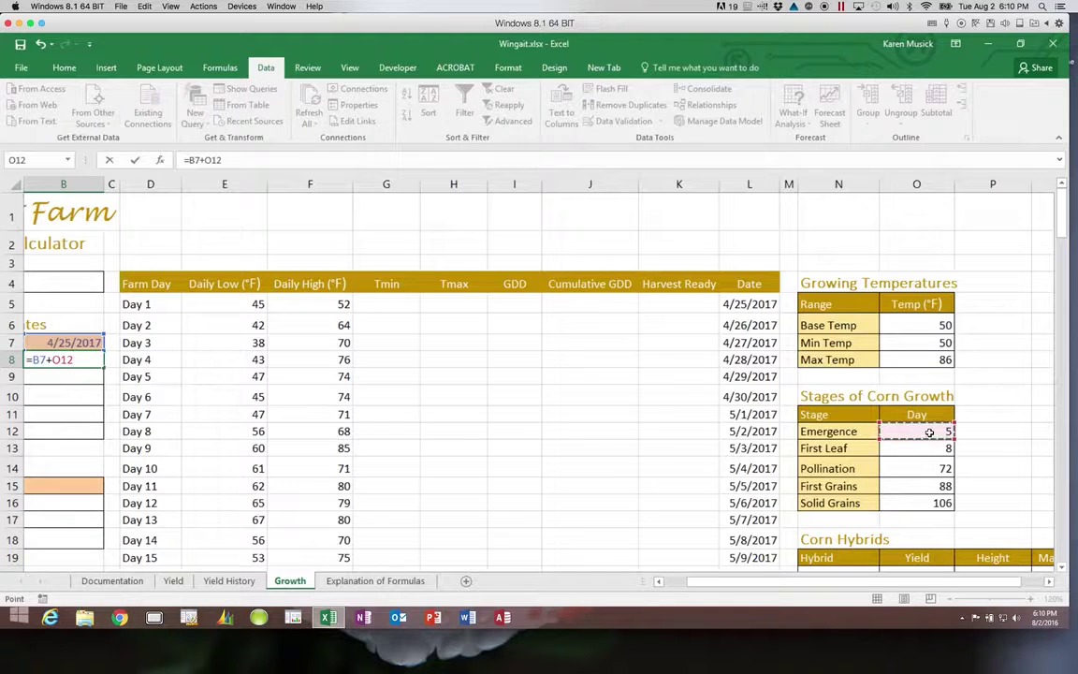
{"action": "key", "text": "Return"}
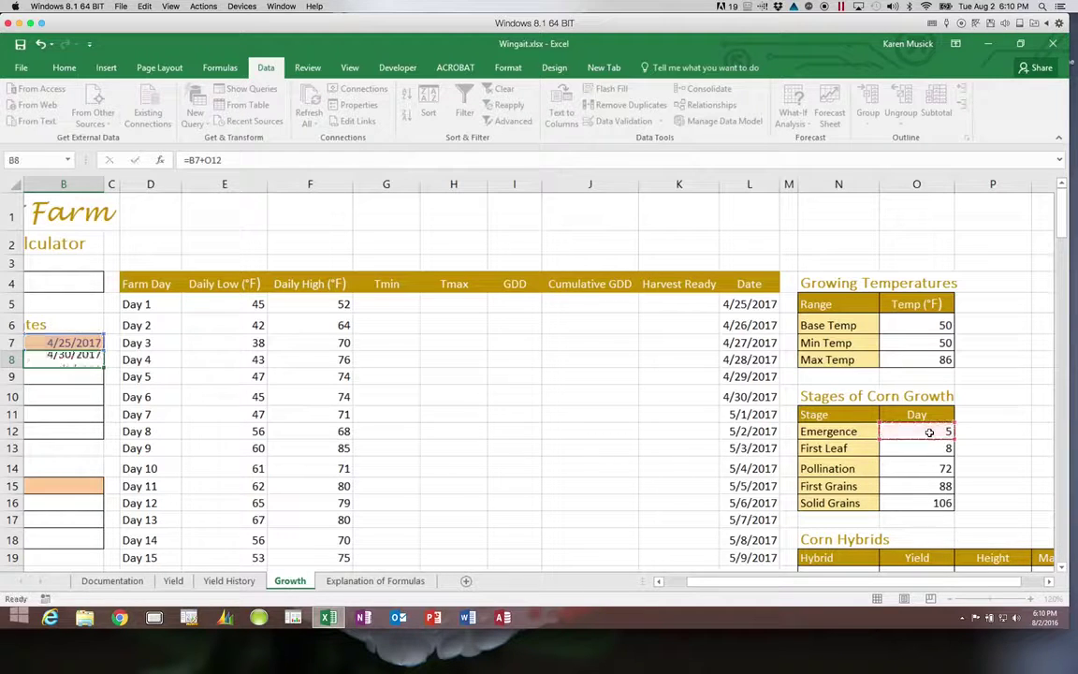
Fill the Emergence formula from B8 down to the First Leaf cell B9 and bring the Stages of Corn Growth table into view
{"action": "key", "text": "Left"}
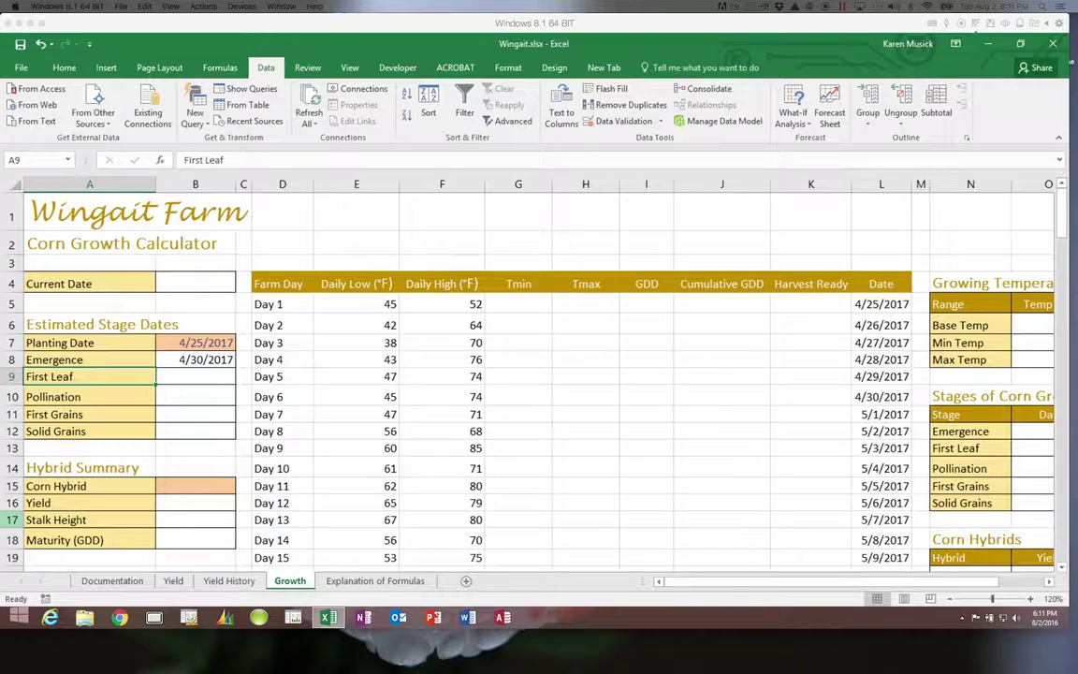
{"action": "left_click", "coordinate": [228, 360]}
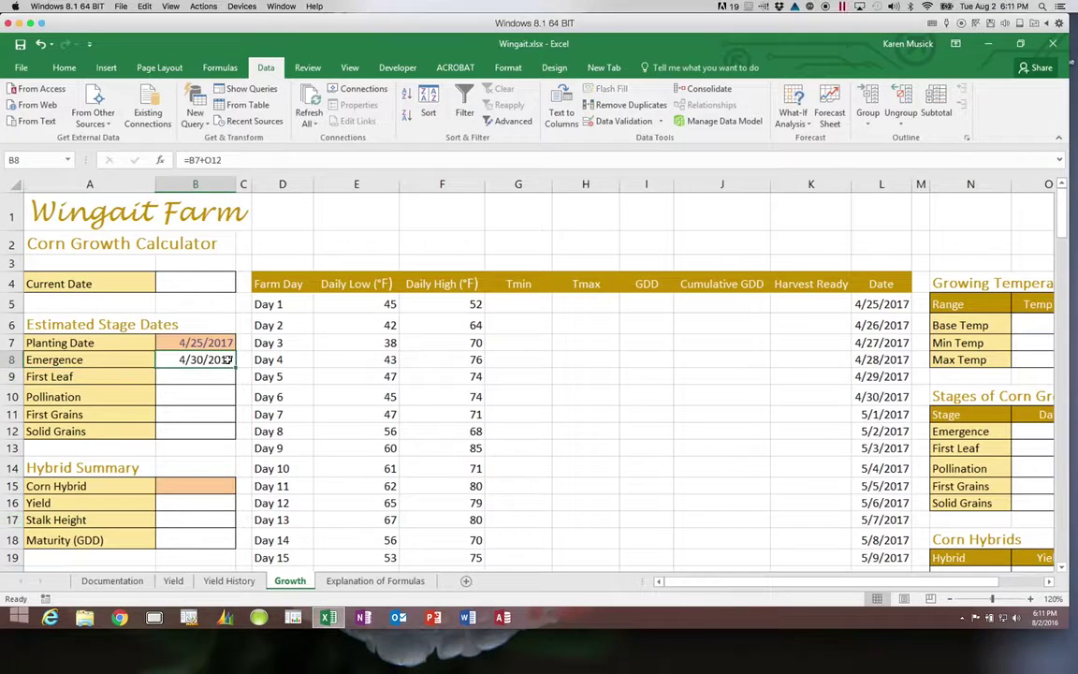
{"action": "left_click_drag", "start_coordinate": [228, 361], "coordinate": [232, 380]}
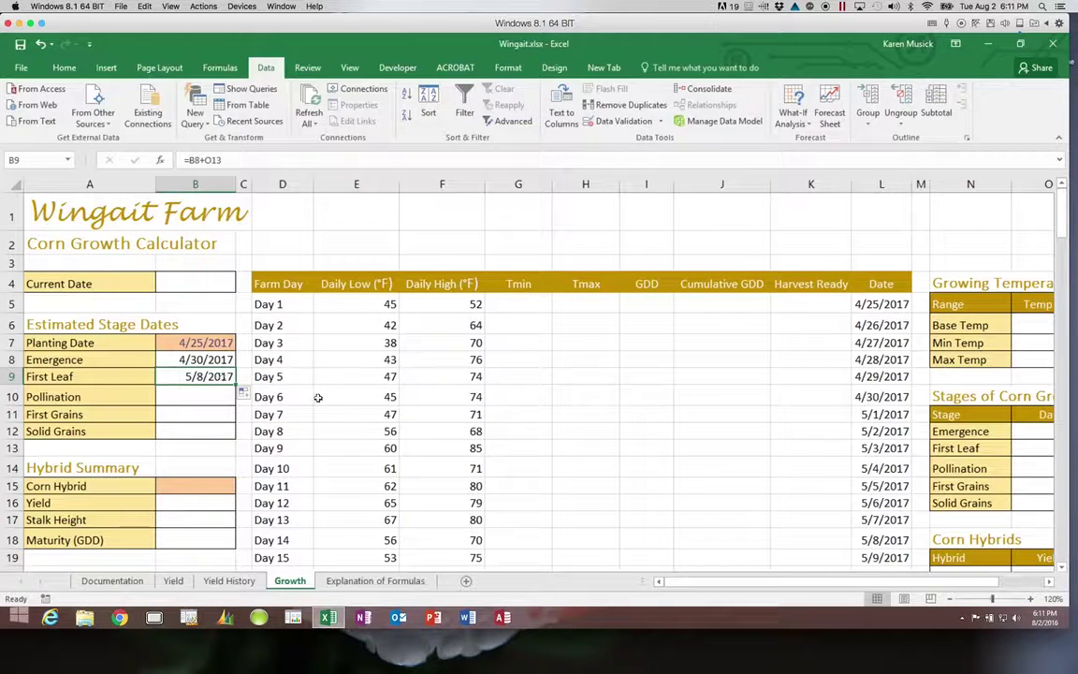
{"action": "left_click", "coordinate": [1050, 581]}
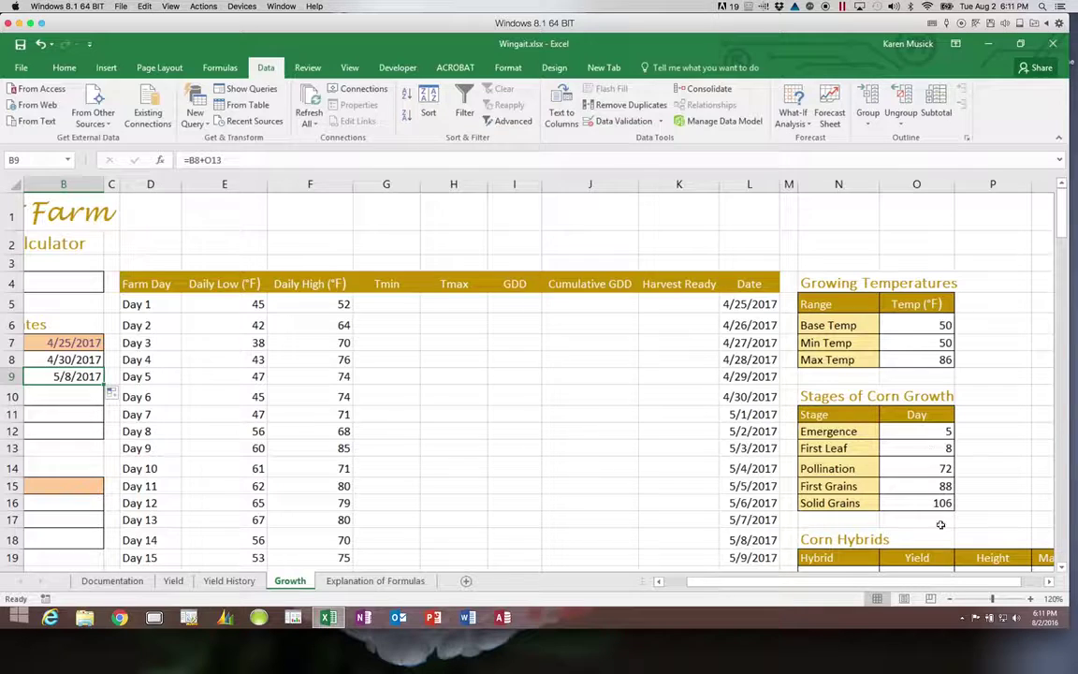
Review the Emergence and First Leaf formulas, clear the filled formula from B9, and reselect the Emergence cell B8
{"action": "left_click_drag", "start_coordinate": [989, 581], "coordinate": [970, 582]}
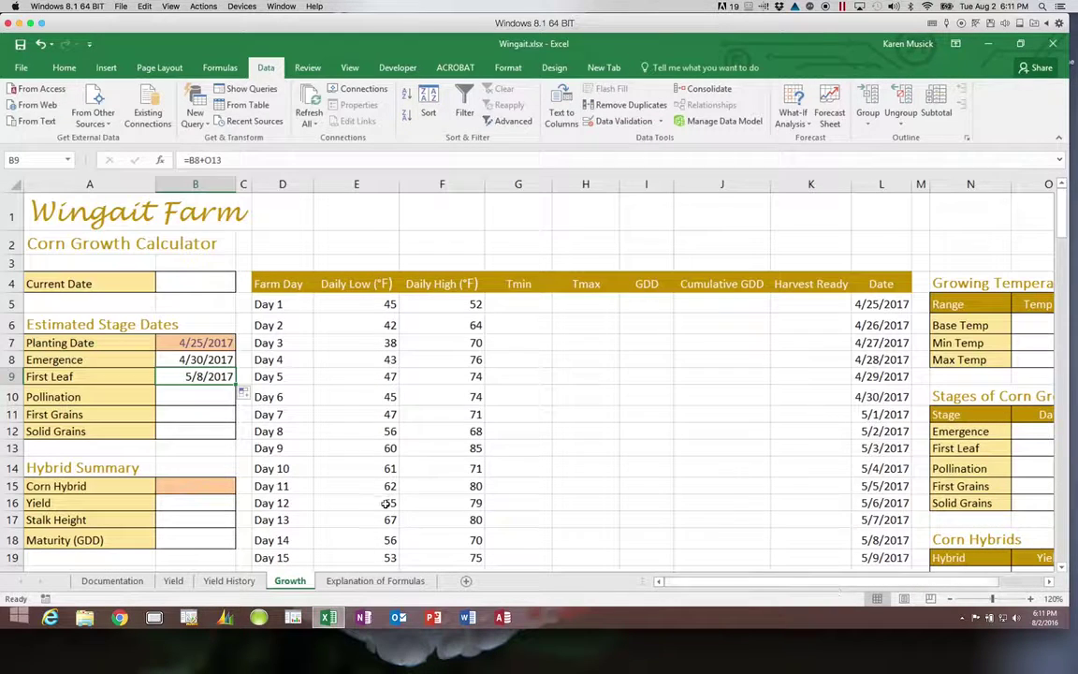
{"action": "left_click", "coordinate": [214, 362]}
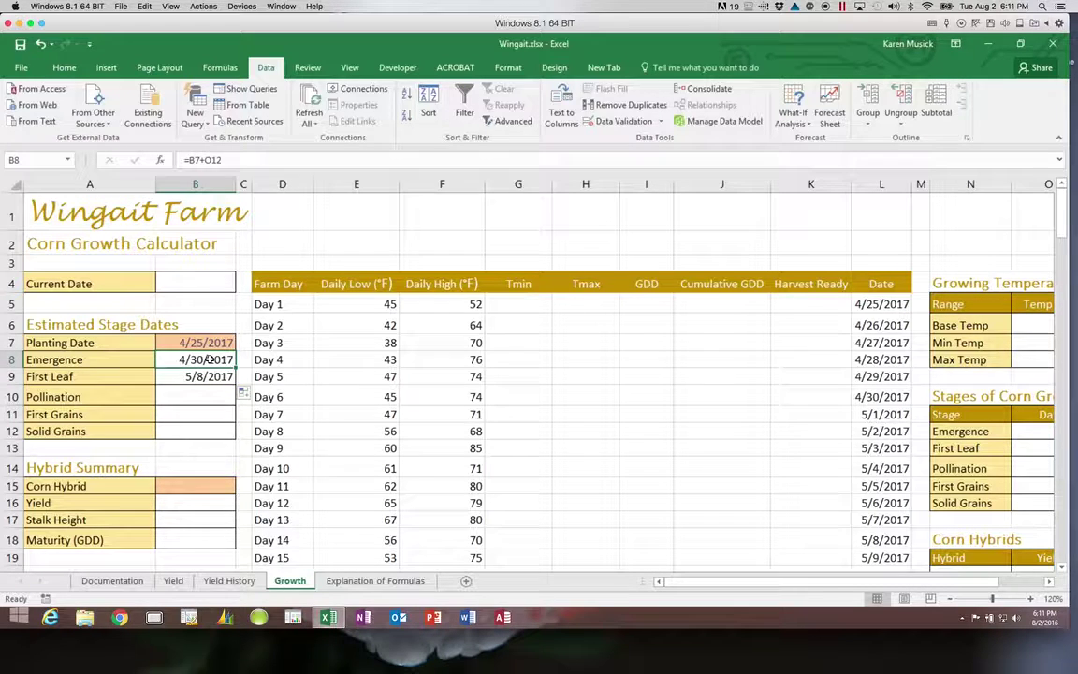
{"action": "left_click", "coordinate": [207, 376]}
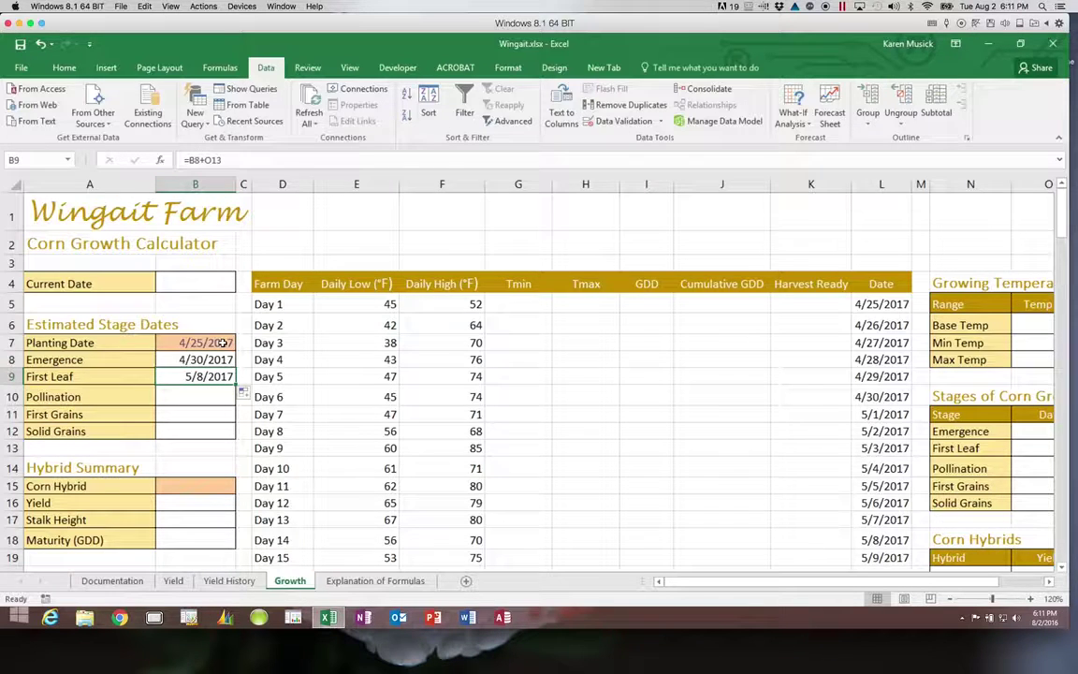
{"action": "key", "text": "Delete"}
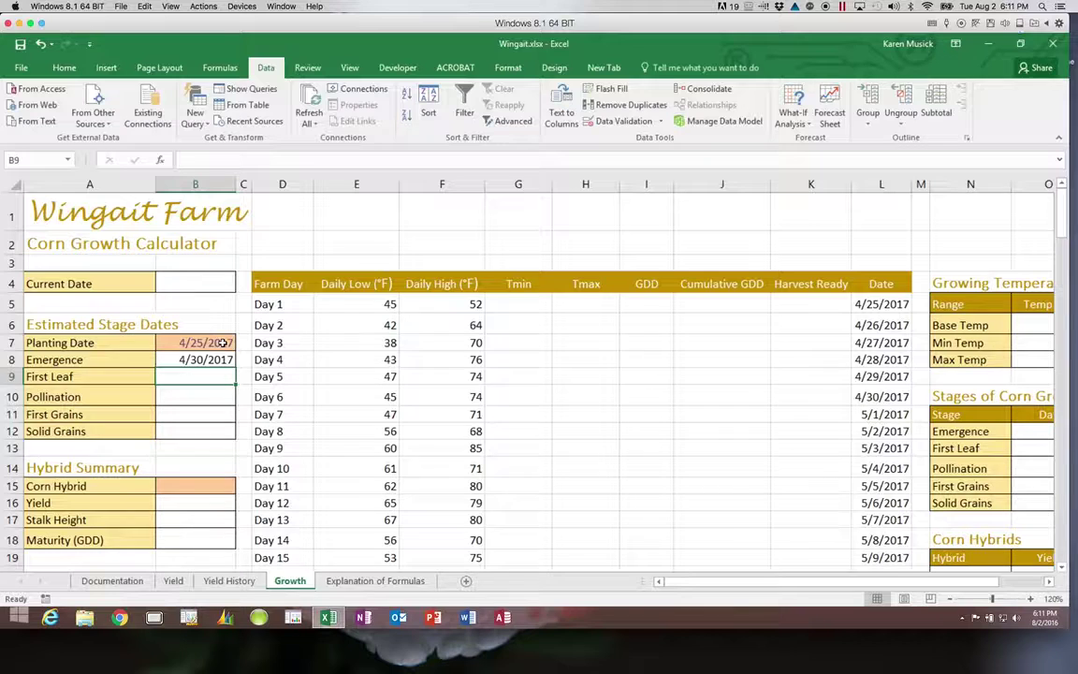
{"action": "left_click", "coordinate": [208, 376]}
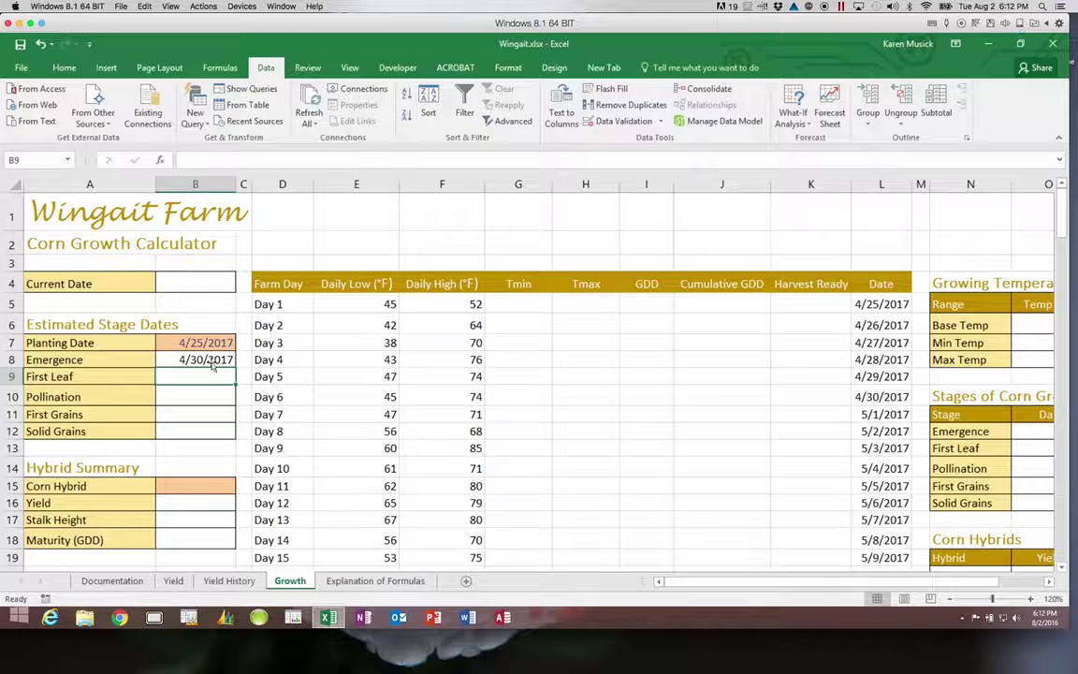
{"action": "left_click", "coordinate": [209, 361]}
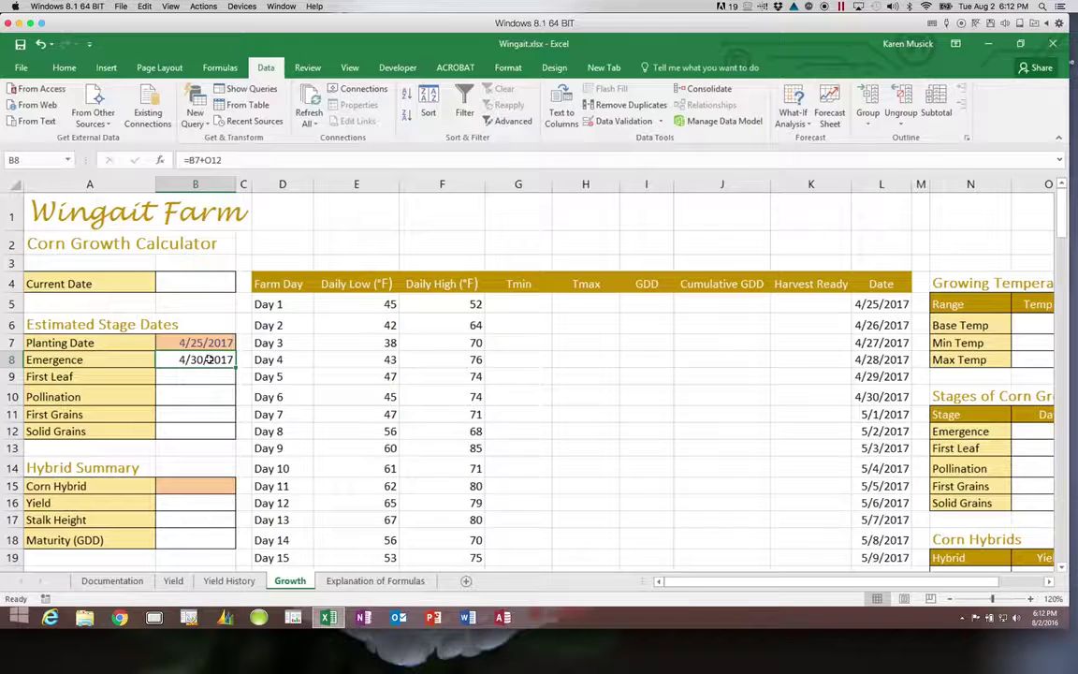